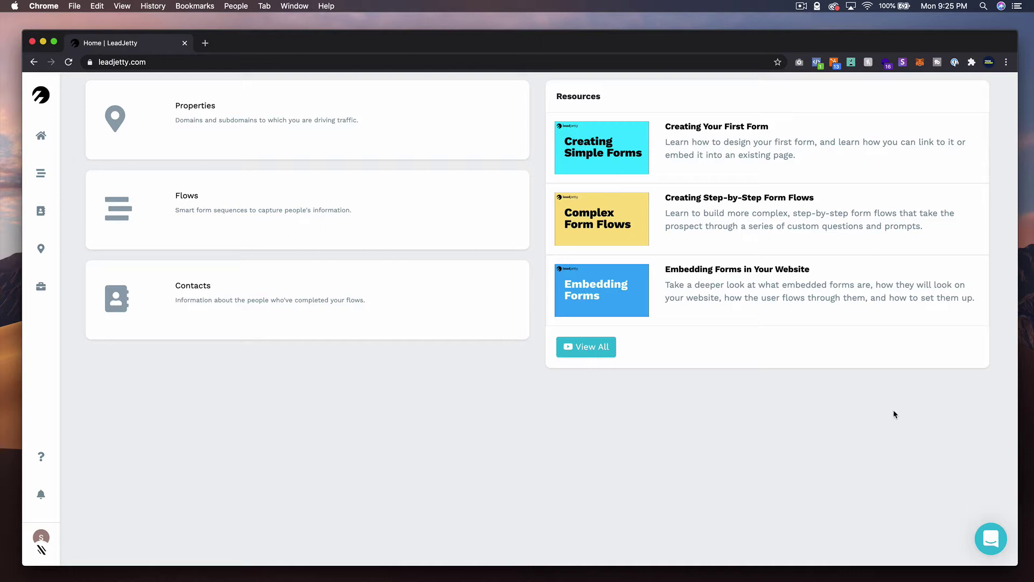
- Create a new property named Automate MKTG
{"action": "left_click", "coordinate": [249, 137]}
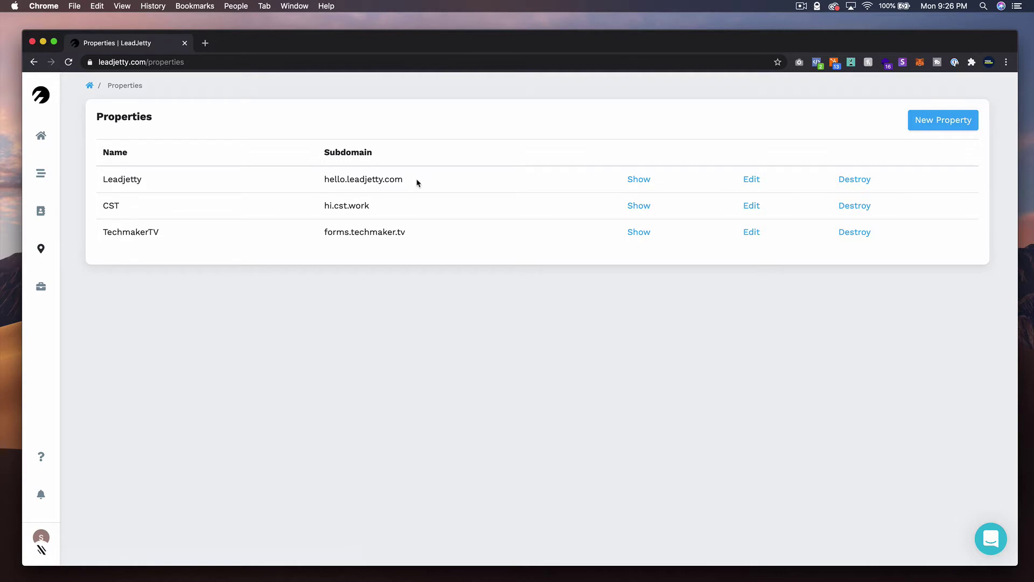
{"action": "left_click_drag", "start_coordinate": [408, 179], "coordinate": [307, 180]}
{"action": "left_click", "coordinate": [350, 264]}
{"action": "left_click", "coordinate": [963, 126]}
{"action": "left_click", "coordinate": [360, 170]}
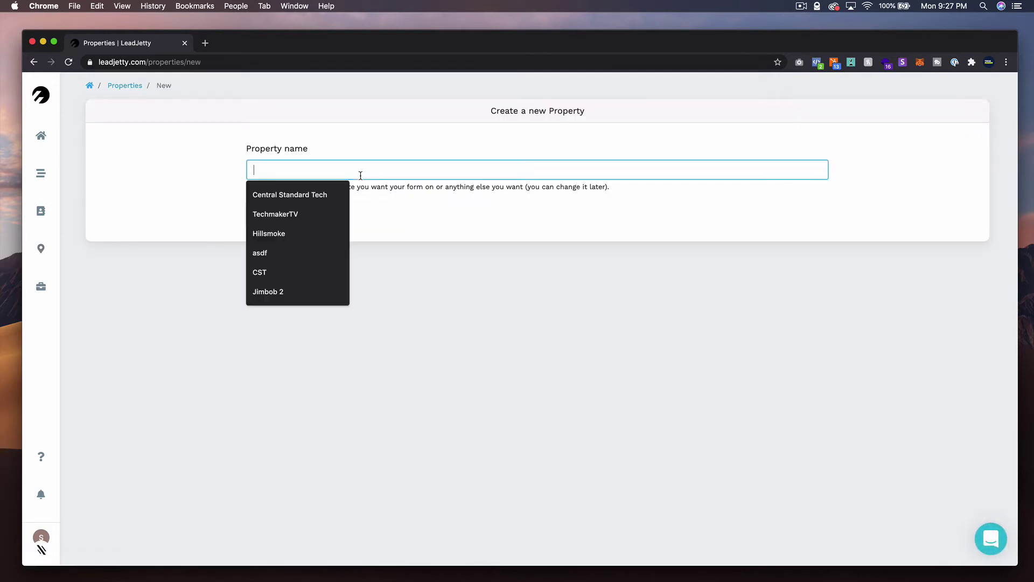
{"action": "type", "text": "Automate MKTG"}
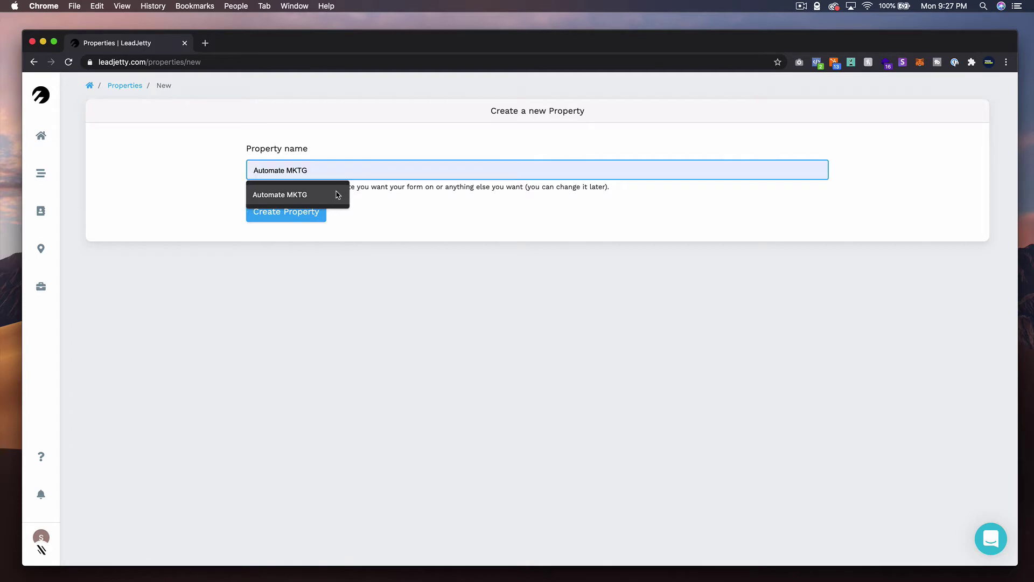
{"action": "left_click", "coordinate": [339, 195]}
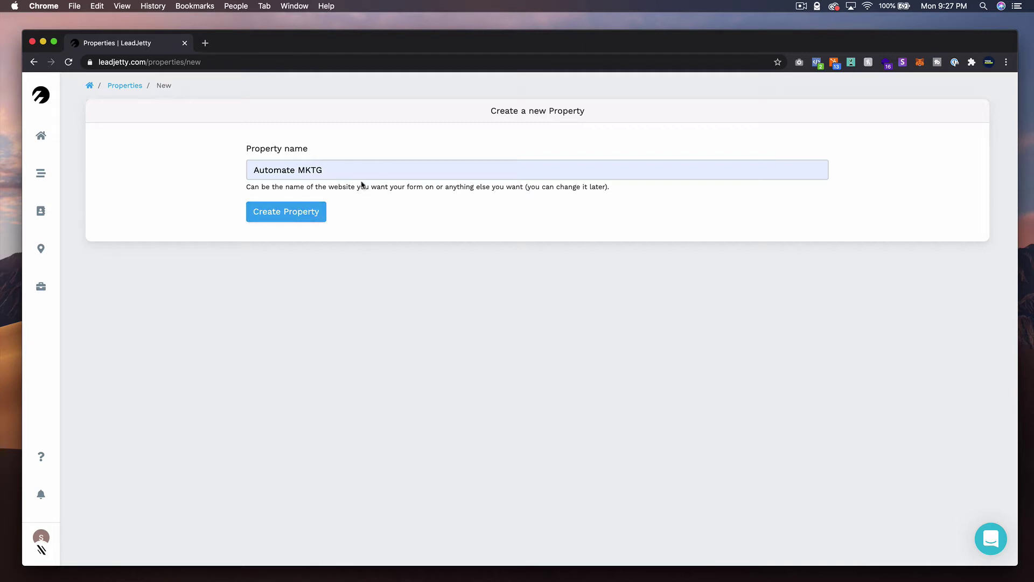
{"action": "left_click", "coordinate": [318, 218]}
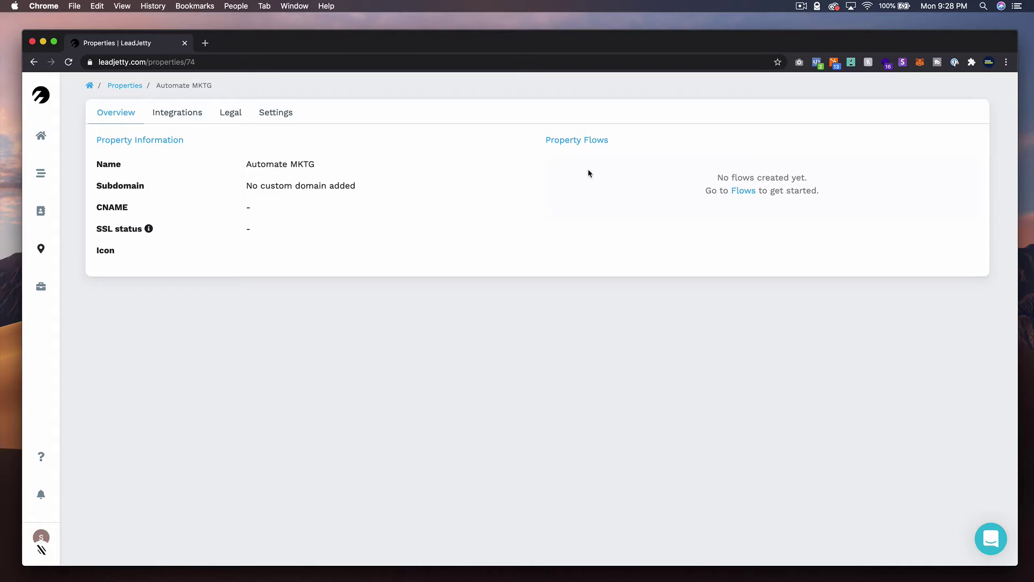
- Create a flow titled test for the Automate MKTG property in a separate browser tab, and close that tab
{"action": "right_click", "coordinate": [748, 191]}
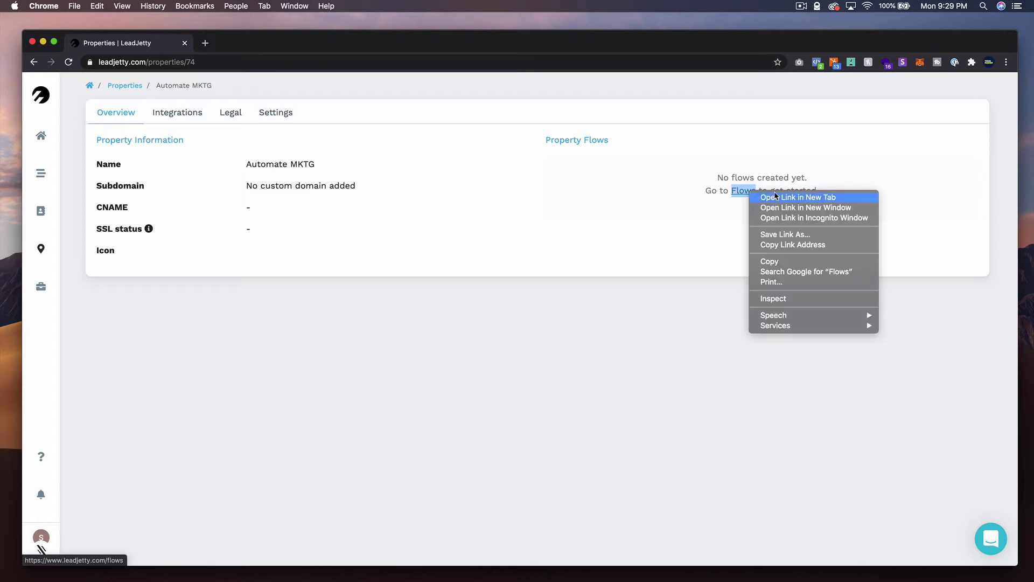
{"action": "left_click", "coordinate": [774, 195]}
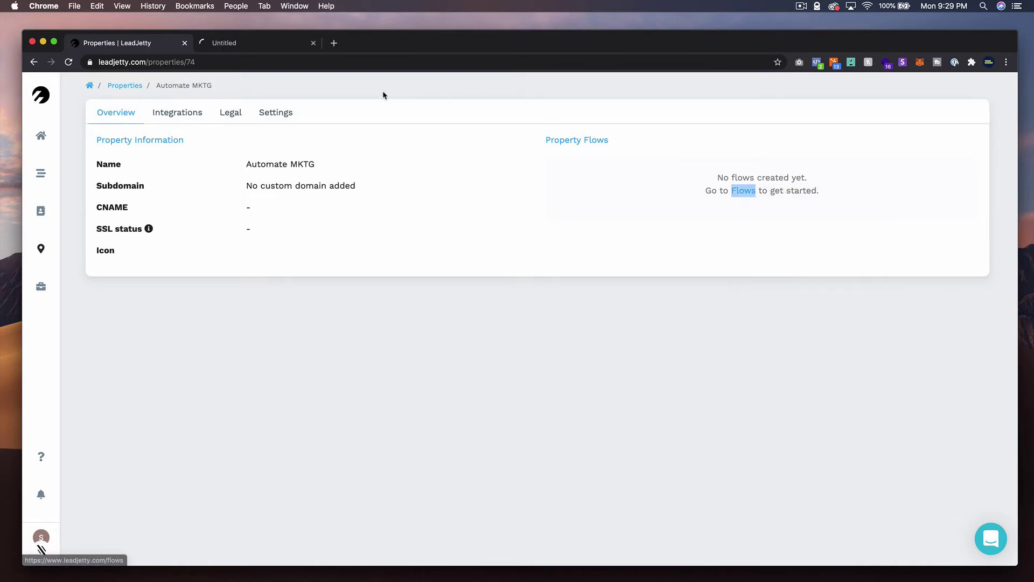
{"action": "left_click", "coordinate": [249, 44]}
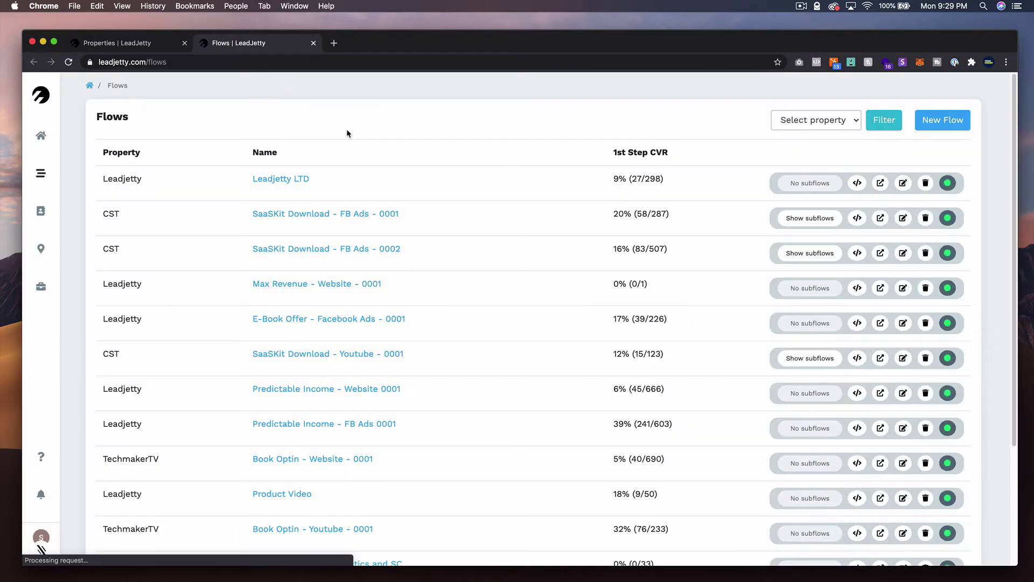
{"action": "left_click", "coordinate": [933, 121]}
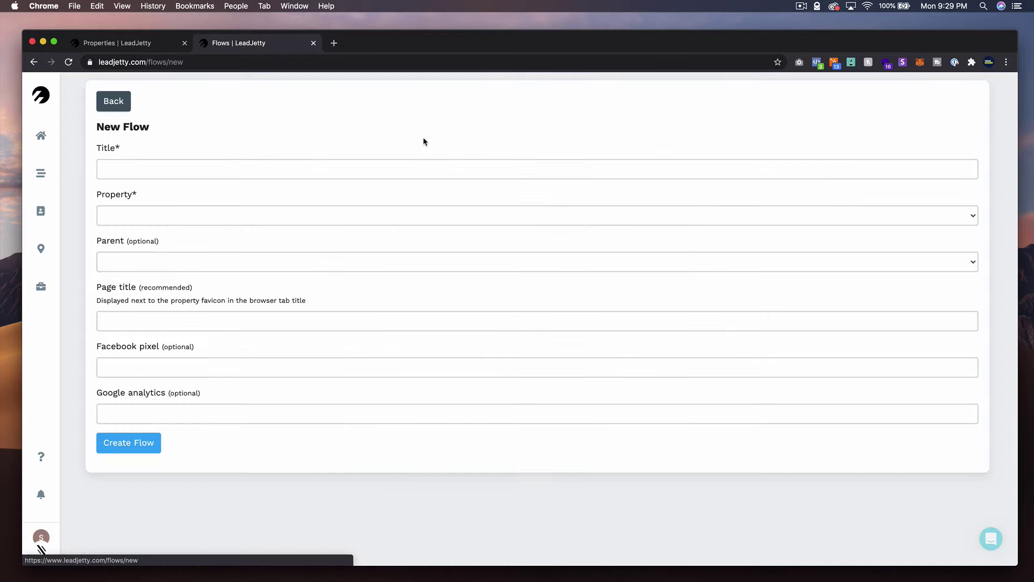
{"action": "left_click", "coordinate": [294, 176]}
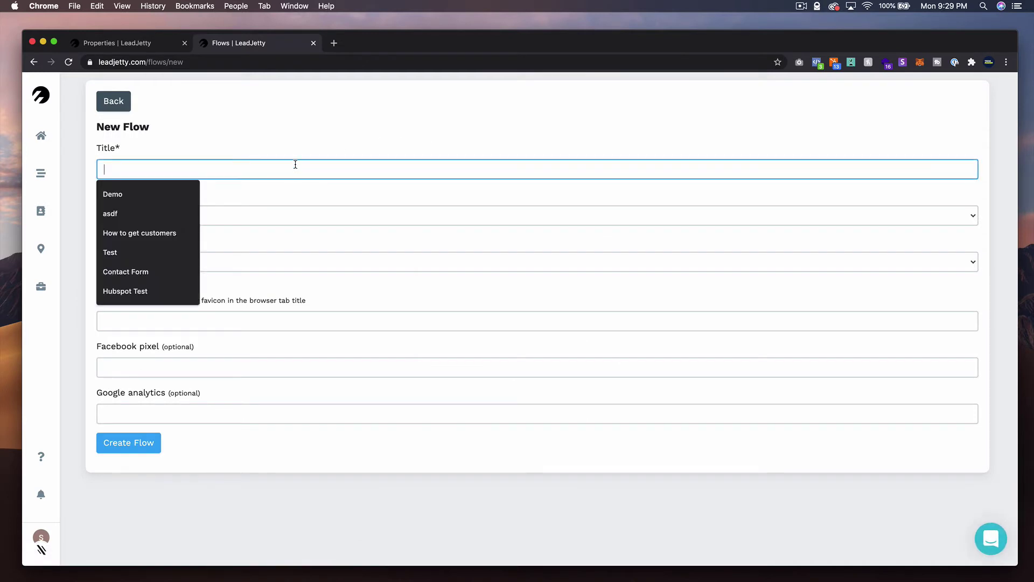
{"action": "type", "text": "test"}
{"action": "left_click", "coordinate": [318, 142]}
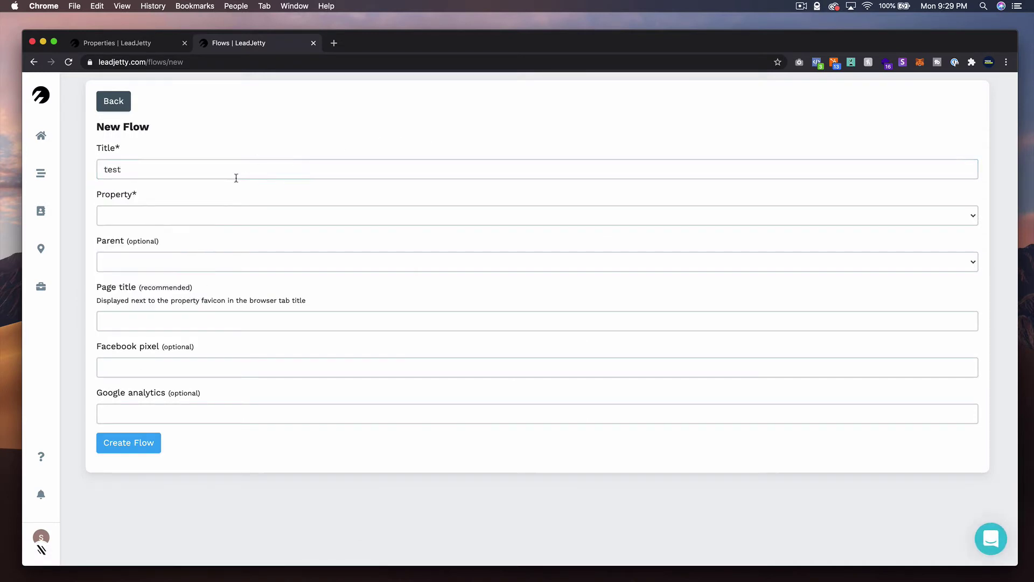
{"action": "left_click", "coordinate": [225, 218]}
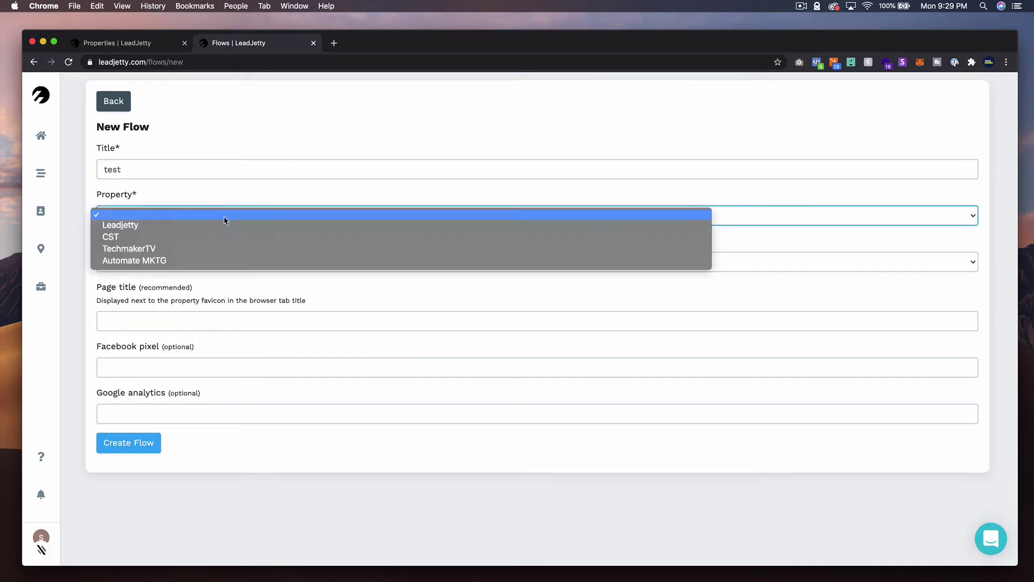
{"action": "left_click", "coordinate": [182, 262]}
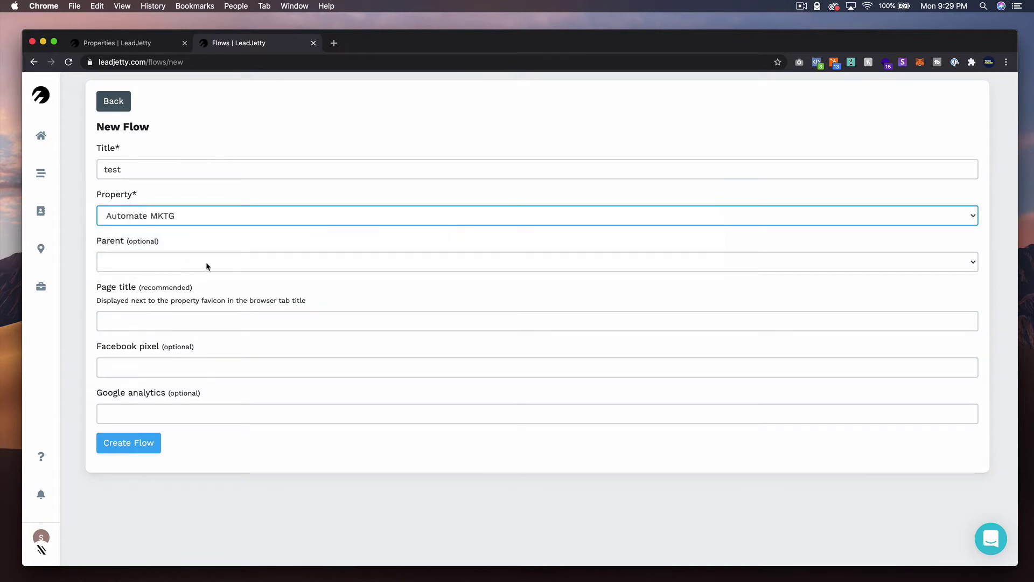
{"action": "left_click", "coordinate": [151, 443]}
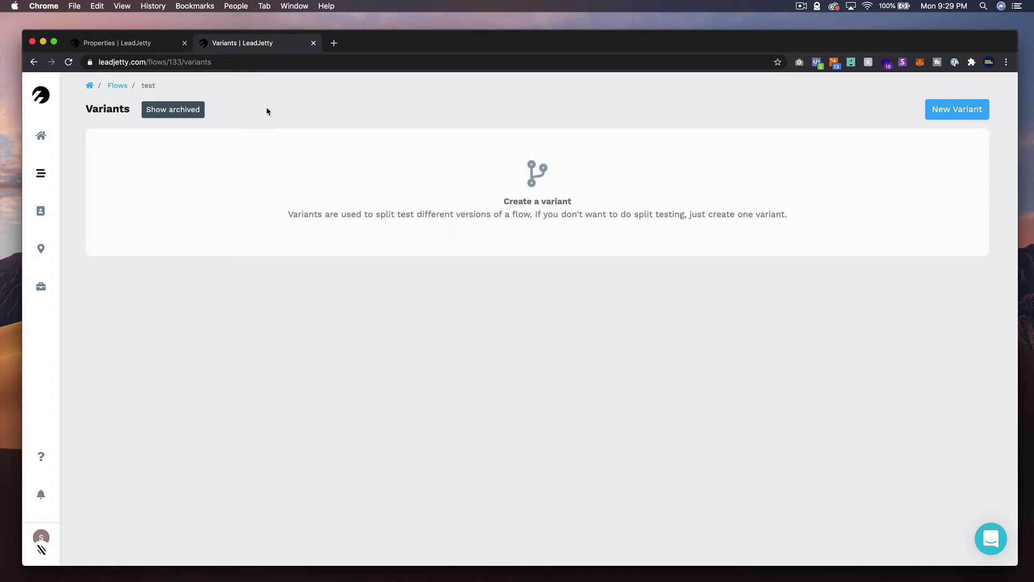
{"action": "left_click", "coordinate": [313, 43]}
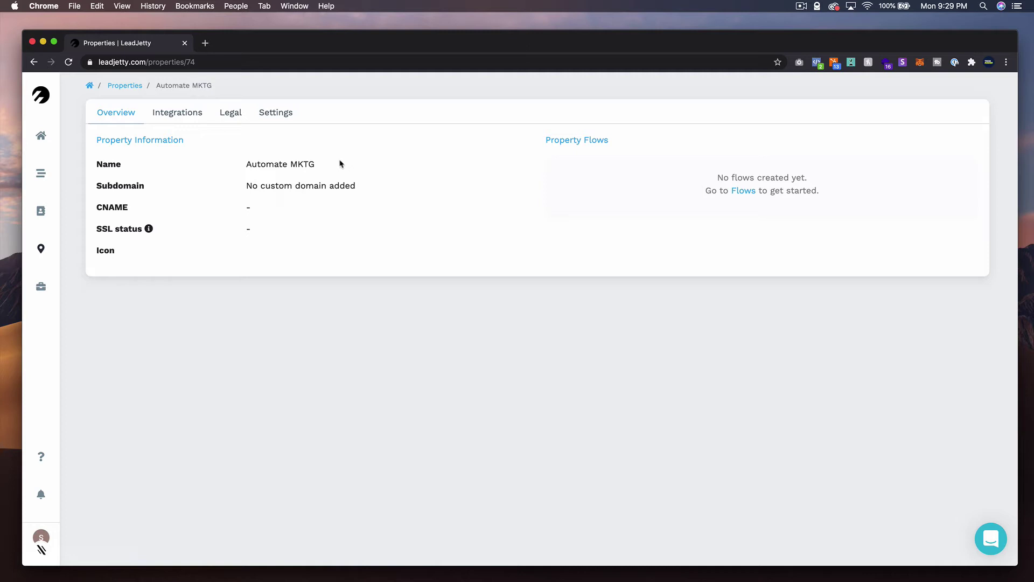
- Set the Automate MKTG property's custom domain to hello.automatemktg.com and save the changes
{"action": "left_click", "coordinate": [296, 116]}
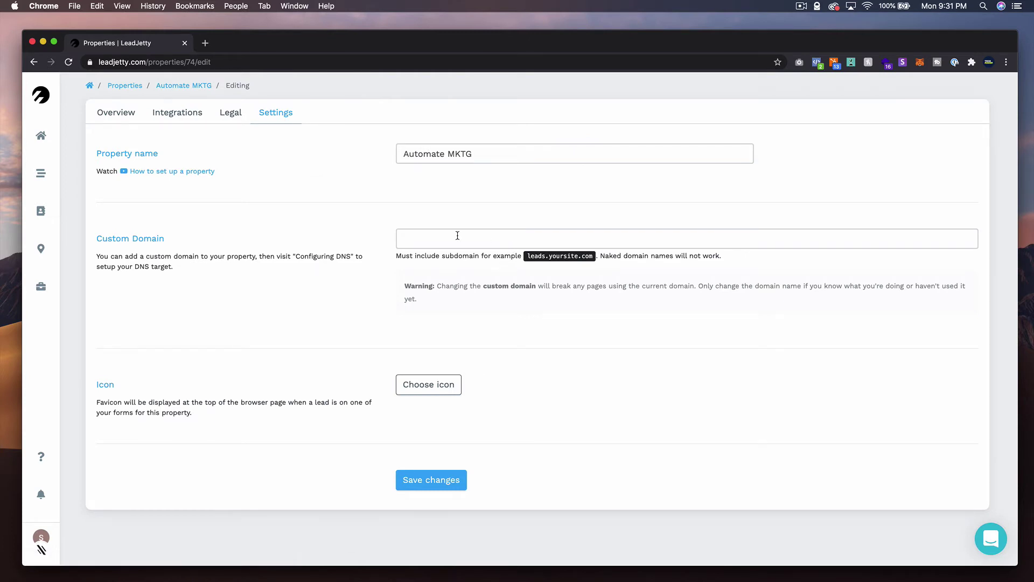
{"action": "left_click", "coordinate": [457, 235]}
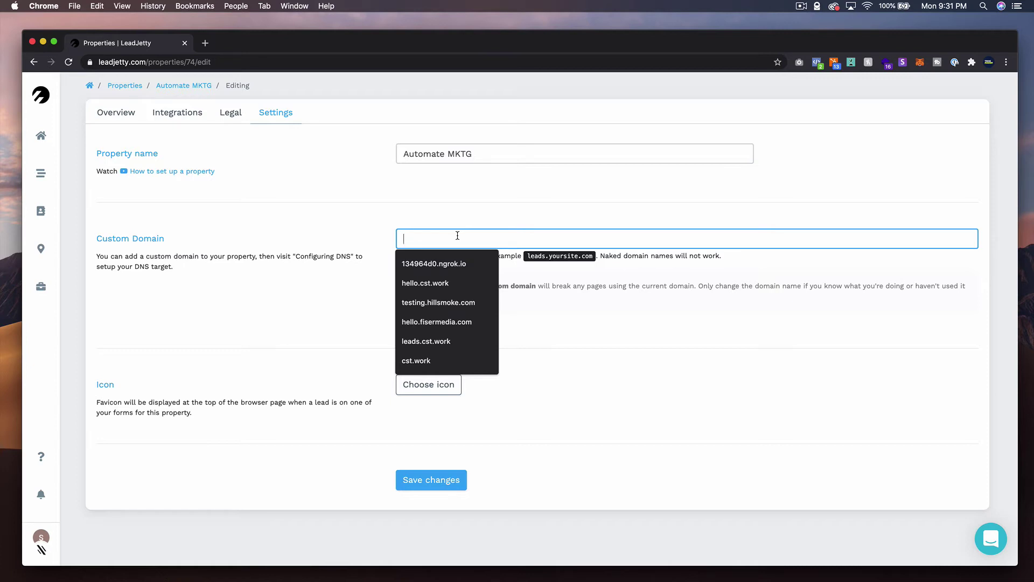
{"action": "type", "text": "hello"}
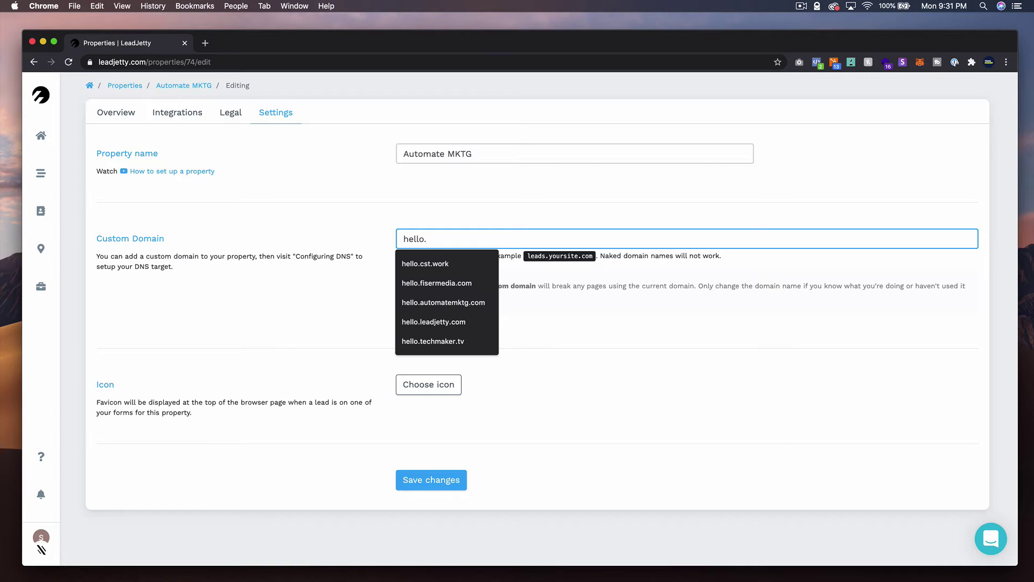
{"action": "type", "text": ".autom"}
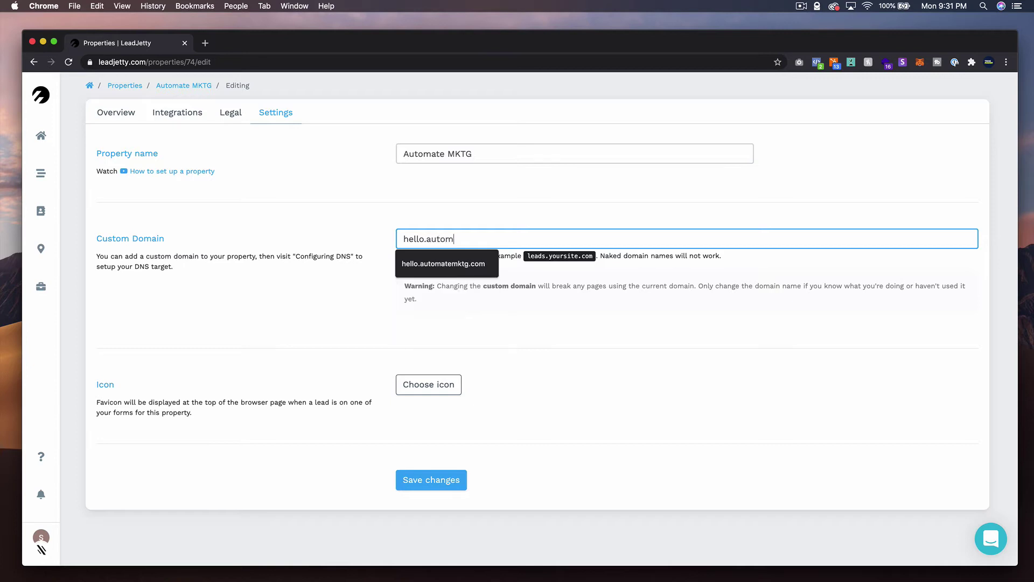
{"action": "key", "text": "Down"}
{"action": "key", "text": "Return"}
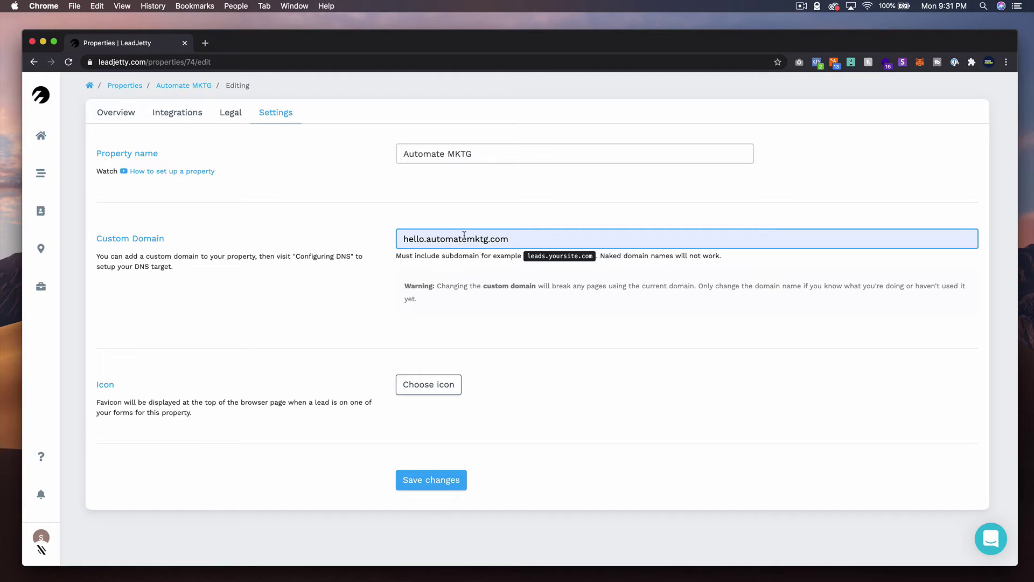
{"action": "left_click", "coordinate": [465, 486]}
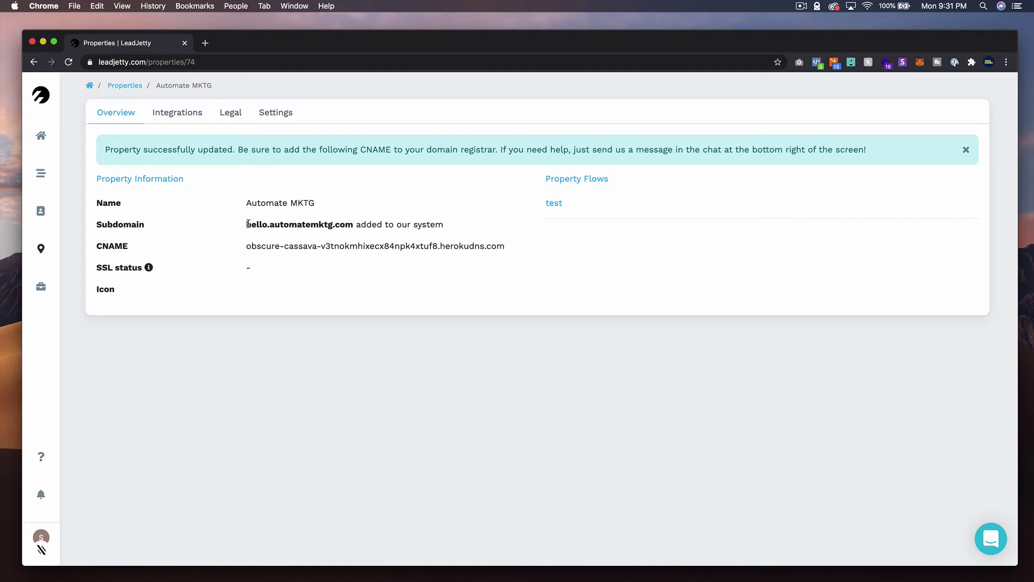
- Examine the subdomain and CNAME target in the Automate MKTG property information
{"action": "left_click_drag", "start_coordinate": [248, 223], "coordinate": [346, 226]}
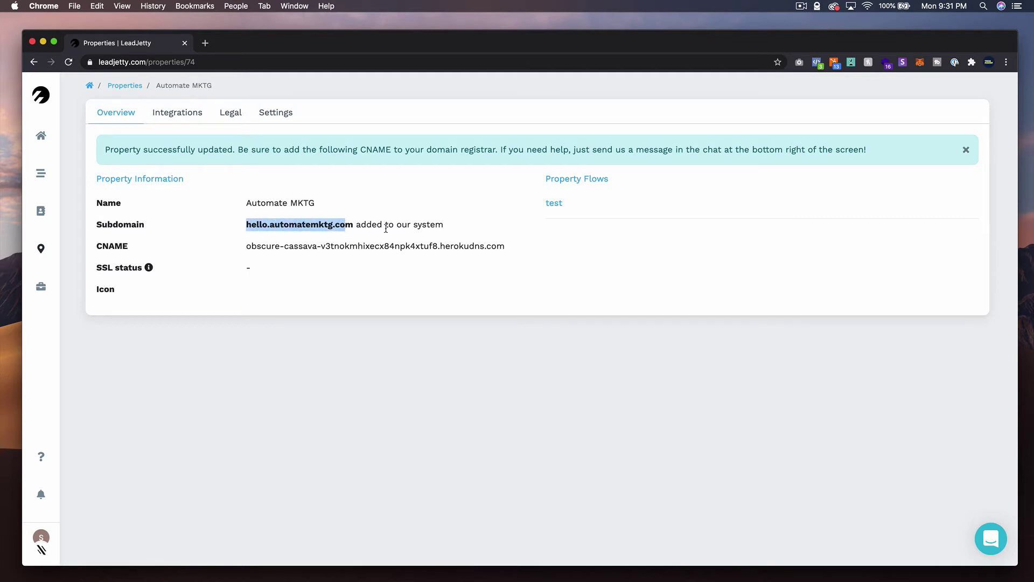
{"action": "left_click", "coordinate": [330, 257]}
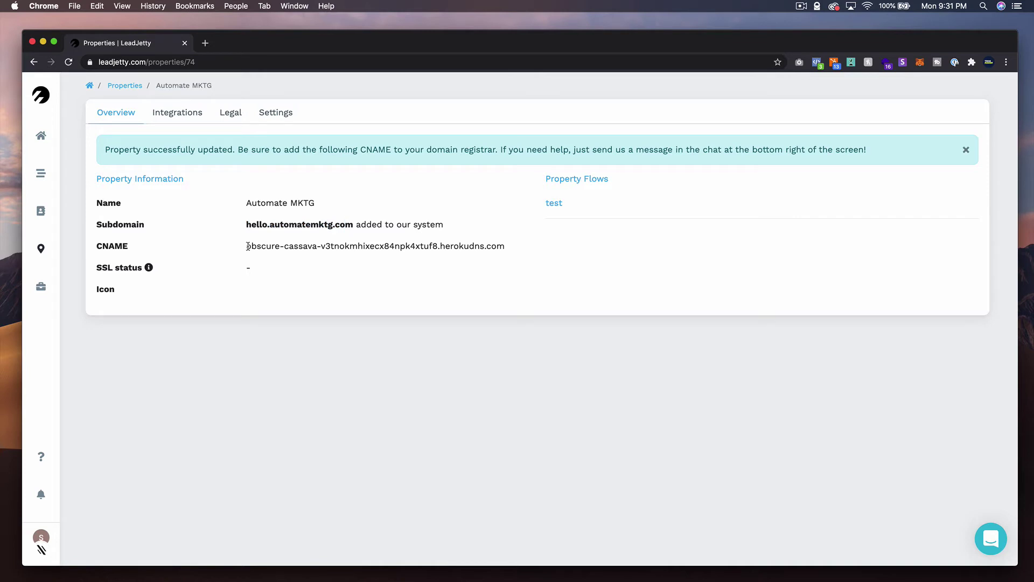
{"action": "left_click_drag", "start_coordinate": [247, 246], "coordinate": [340, 247]}
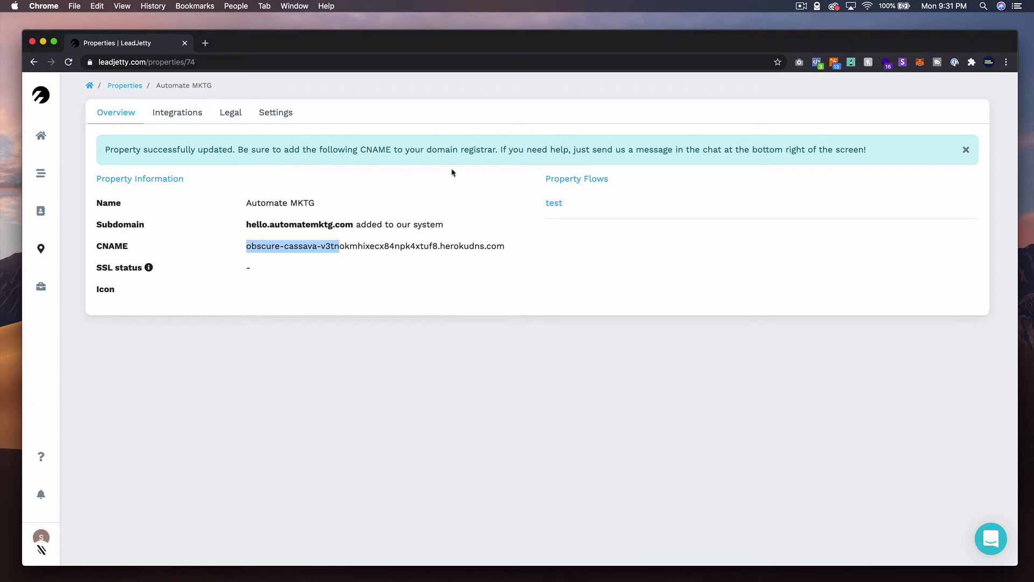
{"action": "left_click", "coordinate": [506, 245]}
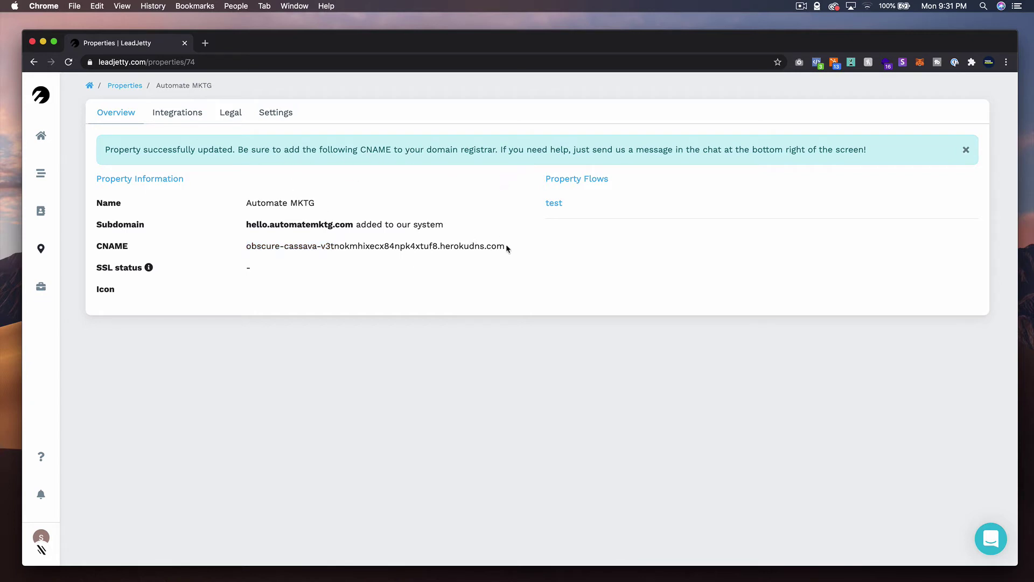
{"action": "left_click_drag", "start_coordinate": [251, 224], "coordinate": [351, 225]}
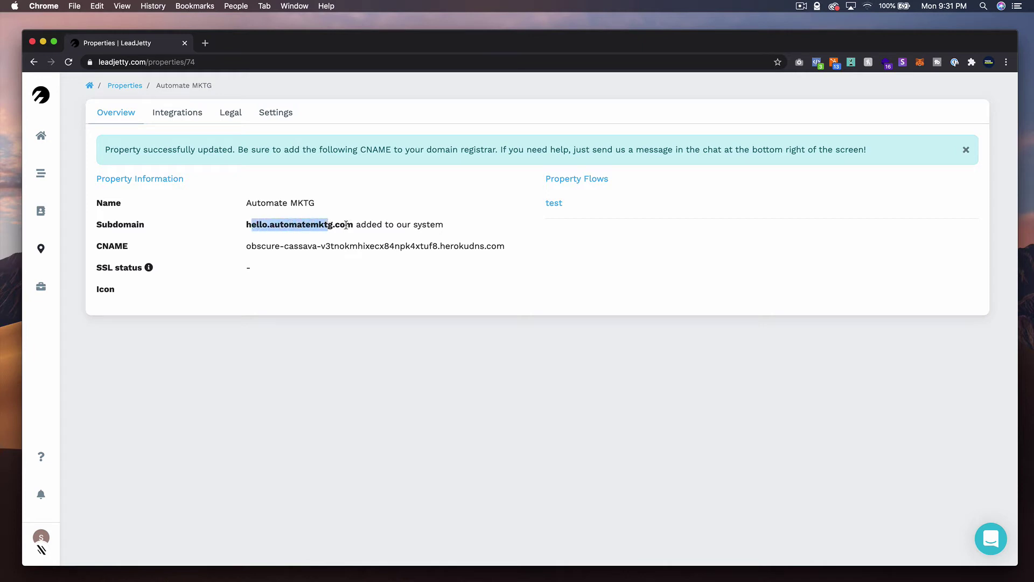
{"action": "left_click", "coordinate": [308, 225]}
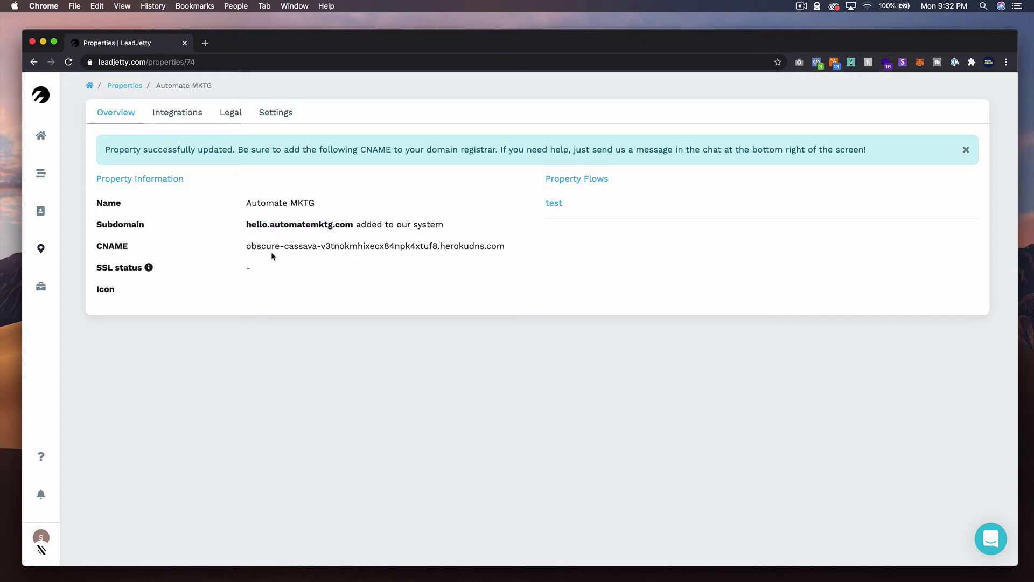
{"action": "left_click_drag", "start_coordinate": [251, 246], "coordinate": [506, 247]}
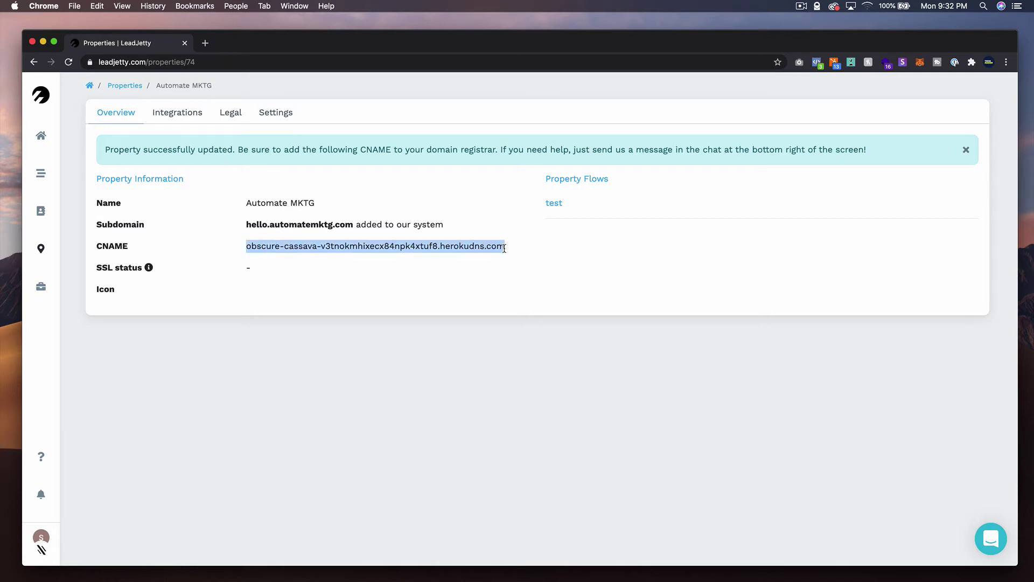
{"action": "left_click", "coordinate": [472, 313]}
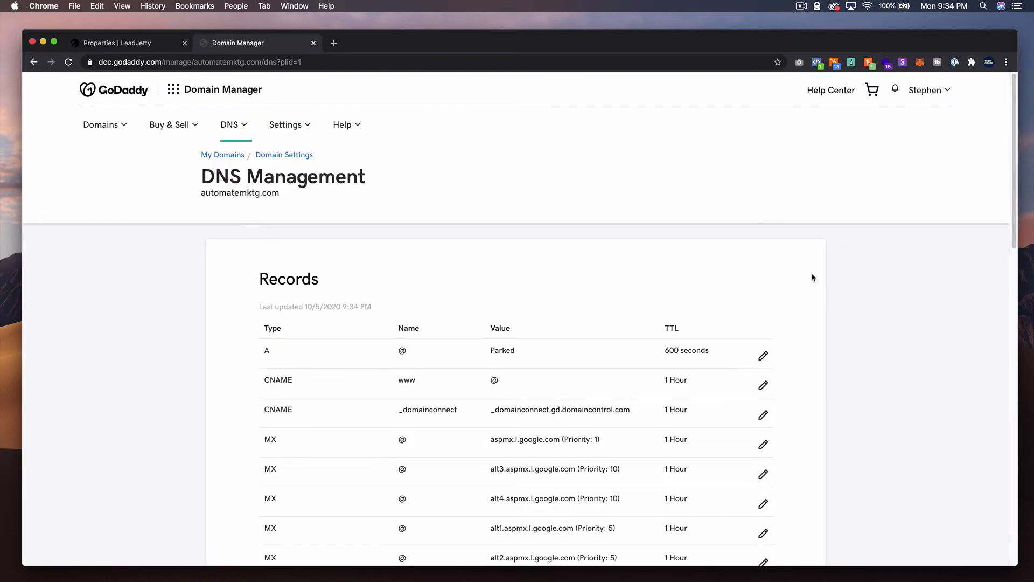
- Start a new CNAME record in automatemktg.com's DNS records and set its host to hello
{"action": "scroll", "coordinate": [818, 290], "scroll_direction": "down", "scroll_amount": 5}
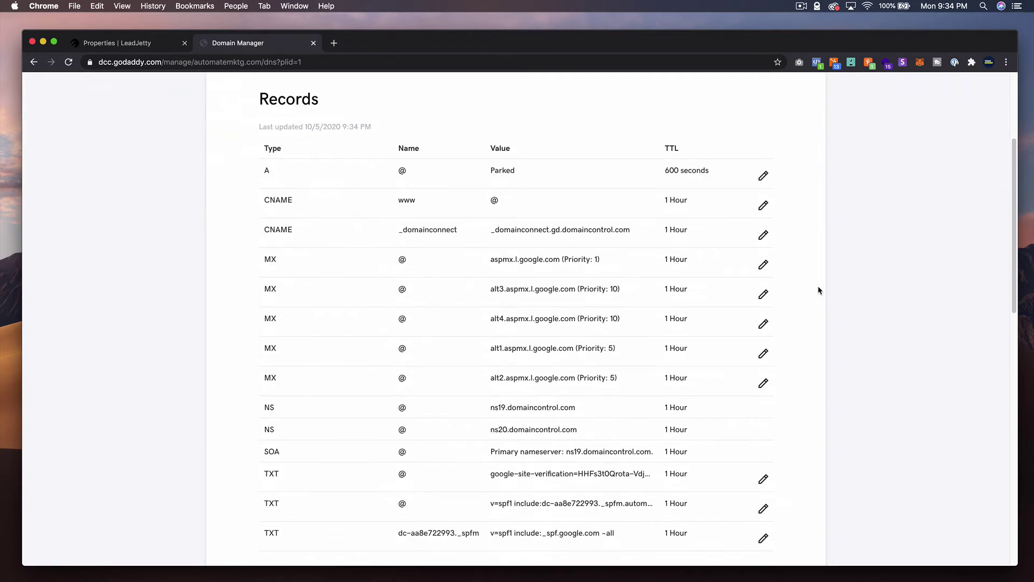
{"action": "scroll", "coordinate": [668, 265], "scroll_direction": "down", "scroll_amount": 2}
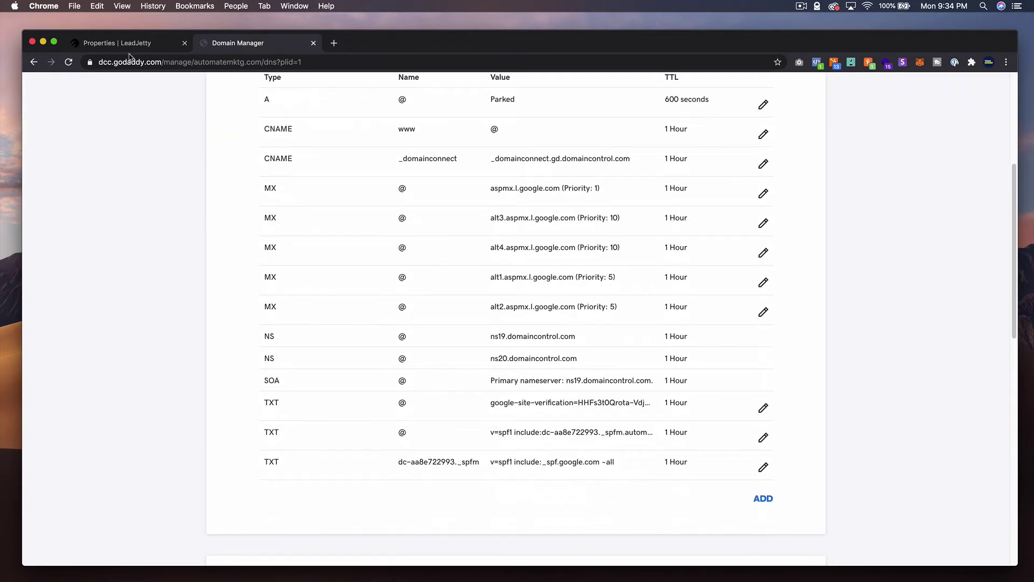
{"action": "left_click", "coordinate": [763, 499]}
{"action": "scroll", "coordinate": [402, 471], "scroll_direction": "down", "scroll_amount": 2}
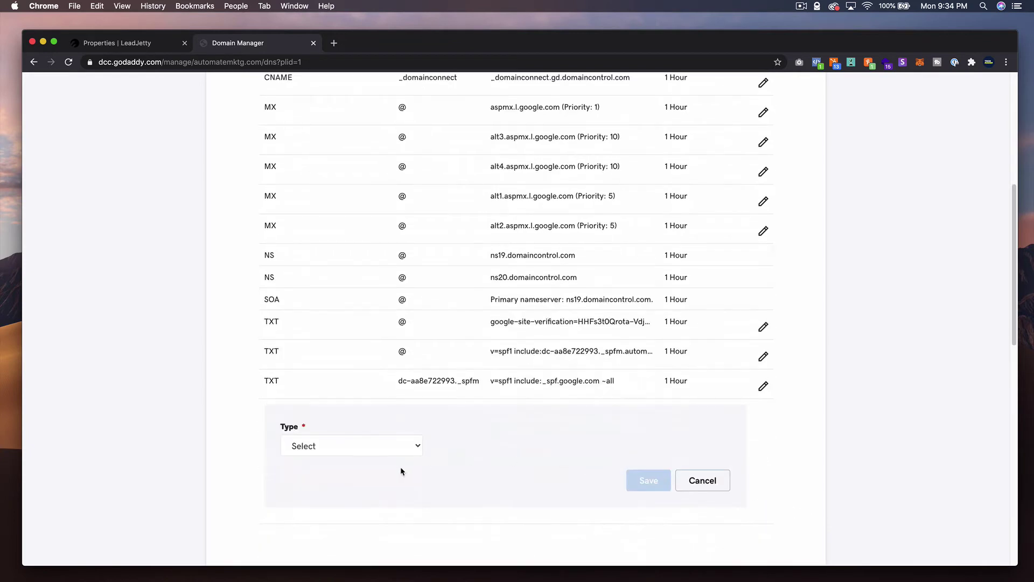
{"action": "left_click", "coordinate": [363, 447]}
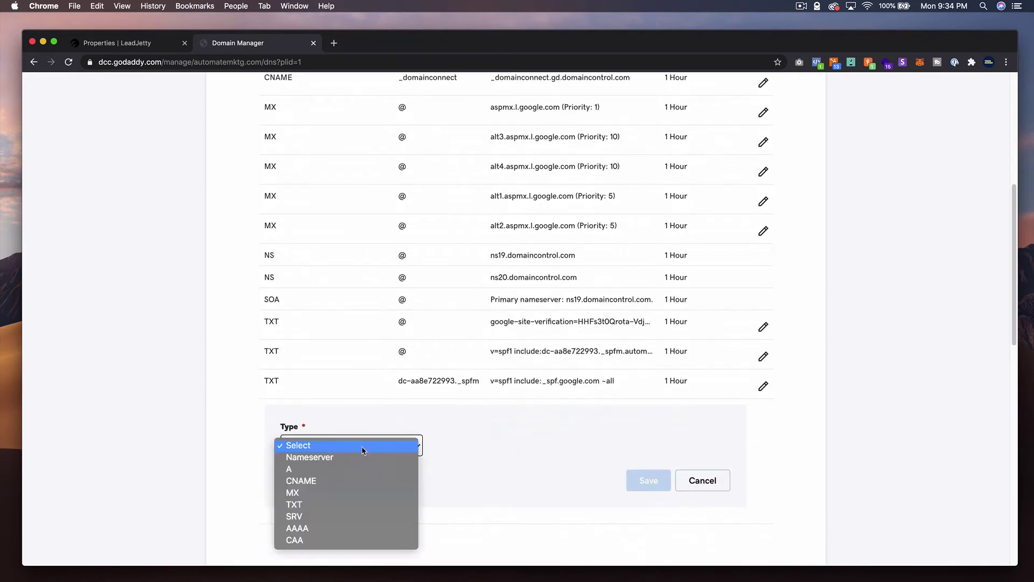
{"action": "left_click", "coordinate": [382, 480]}
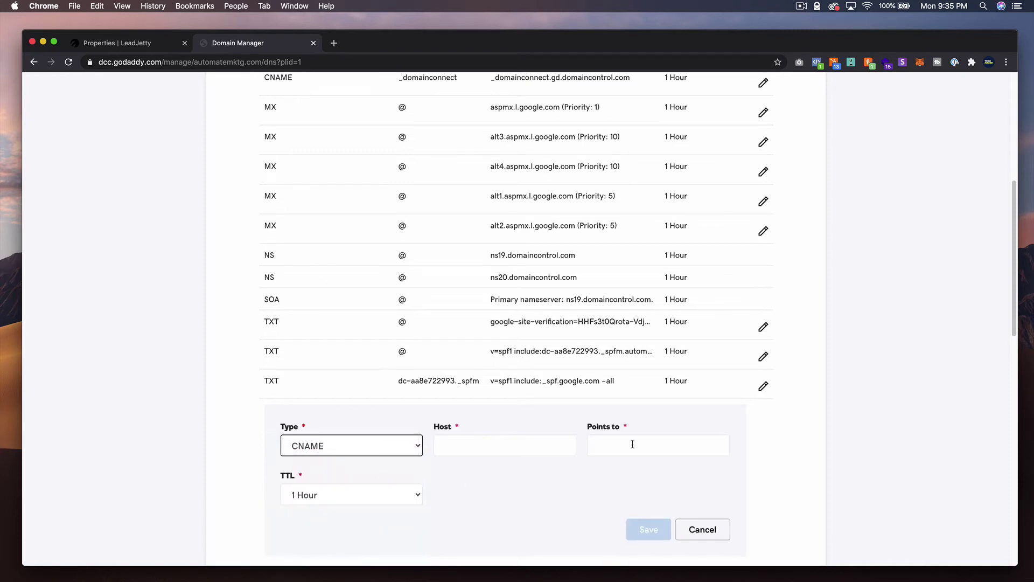
{"action": "left_click", "coordinate": [521, 447]}
{"action": "type", "text": "hello"}
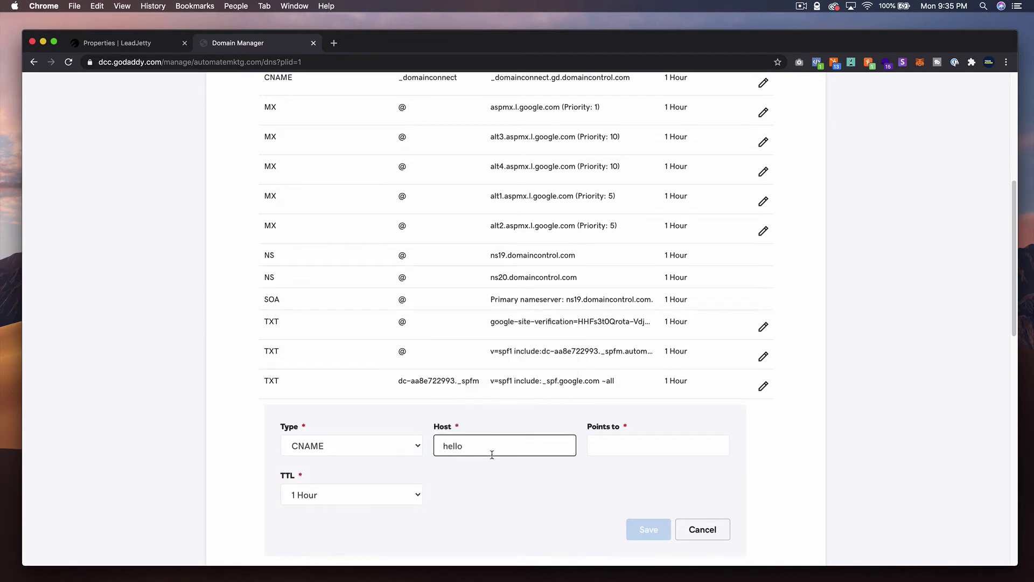
{"action": "type", "text": ".aut"}
{"action": "key", "text": "BackSpace"}
{"action": "key", "text": "BackSpace"}
{"action": "key", "text": "BackSpace"}
- Copy the property's CNAME target from LeadJetty into the GoDaddy record's Points to value, obscure-cassava-v3tnokmhixecx84npk4xtuf8.herokudns.com, and save the record
{"action": "left_click", "coordinate": [138, 43]}
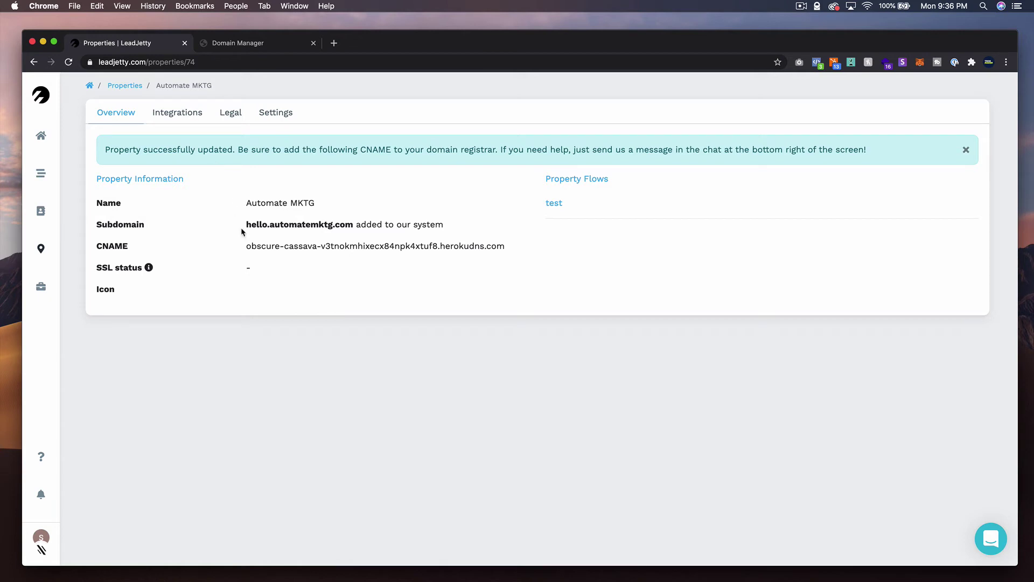
{"action": "left_click_drag", "start_coordinate": [245, 245], "coordinate": [501, 246]}
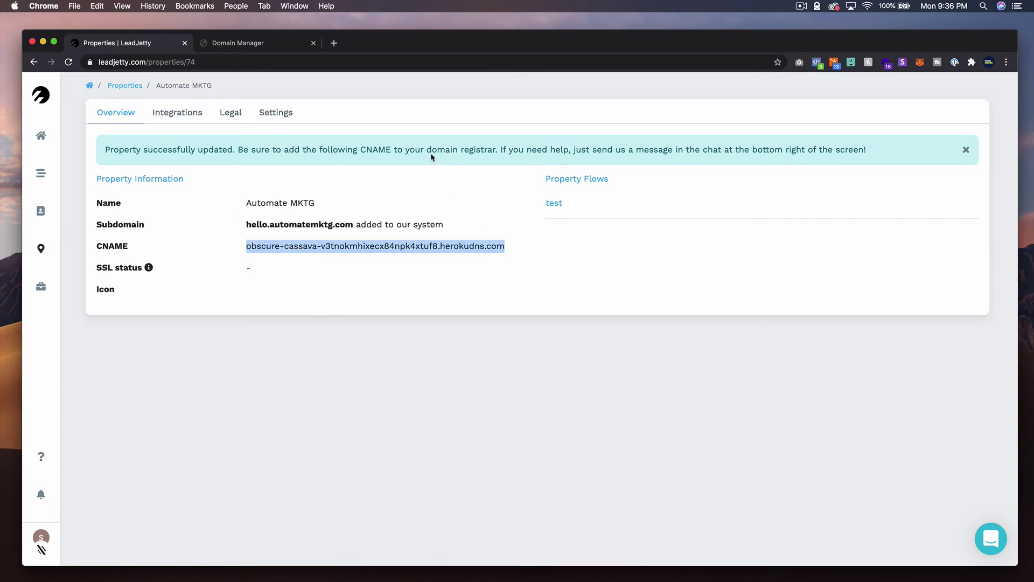
{"action": "left_click", "coordinate": [272, 44]}
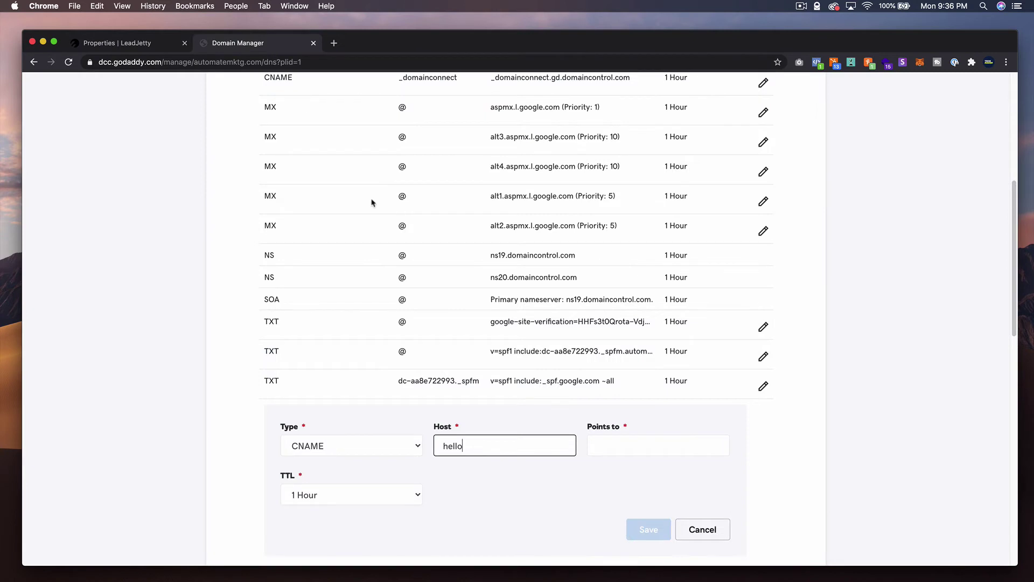
{"action": "left_click", "coordinate": [638, 439]}
{"action": "type", "text": "cx84npk4xtuf8.herokudns.com"}
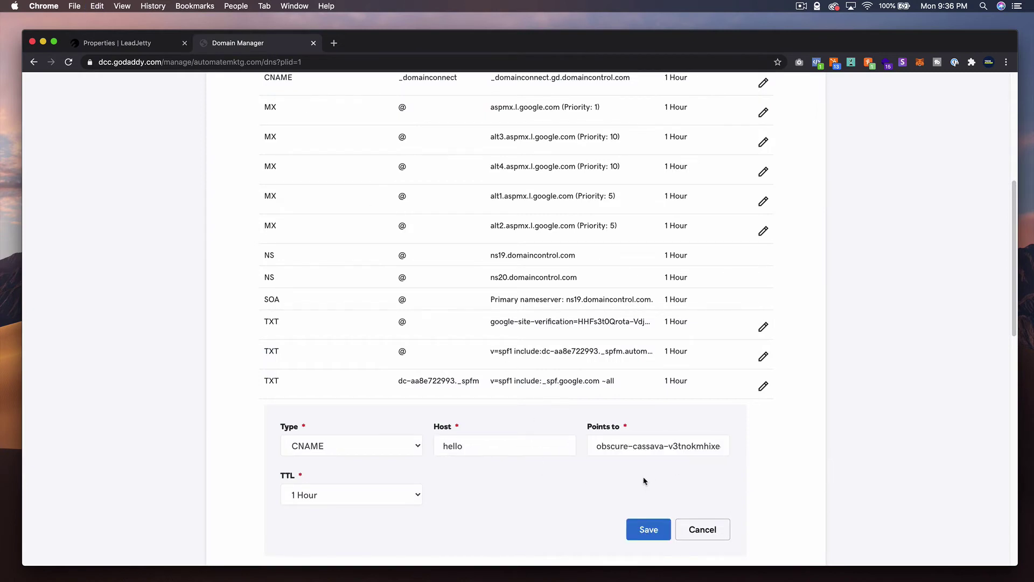
{"action": "left_click", "coordinate": [644, 529]}
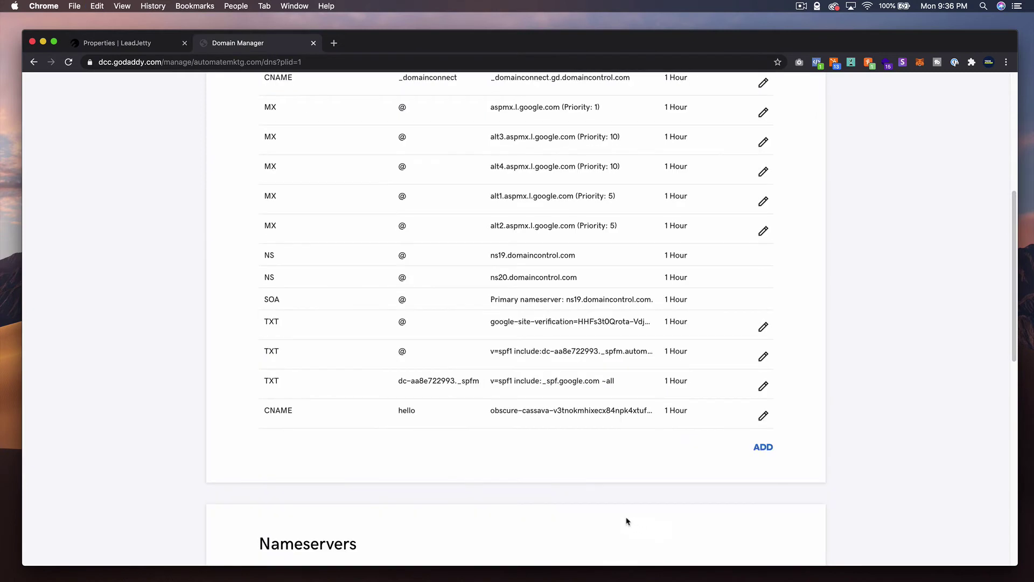
- Return to the Automate MKTG property in LeadJetty, reload it, and check its SSL status
{"action": "left_click", "coordinate": [119, 50]}
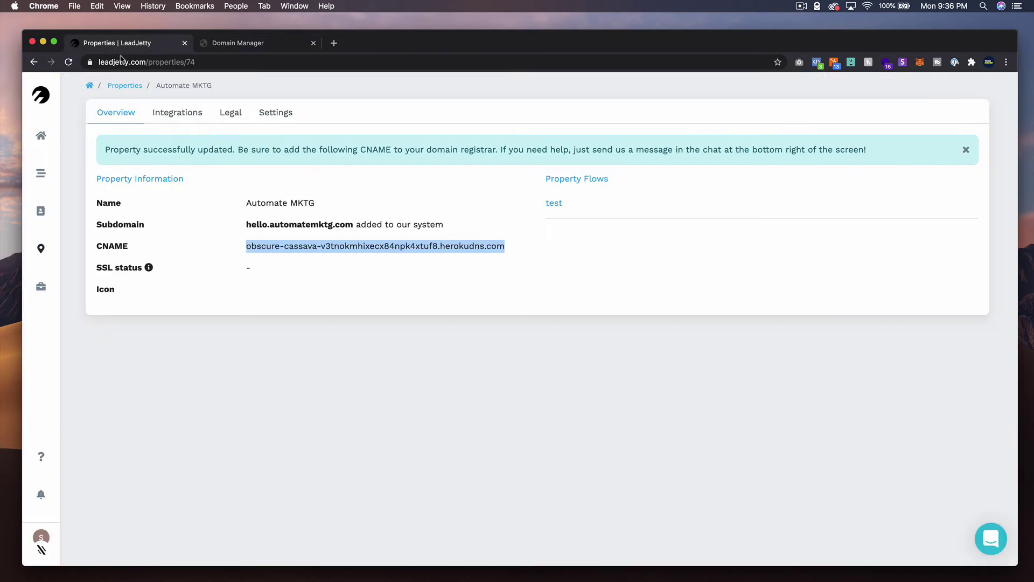
{"action": "left_click", "coordinate": [288, 409]}
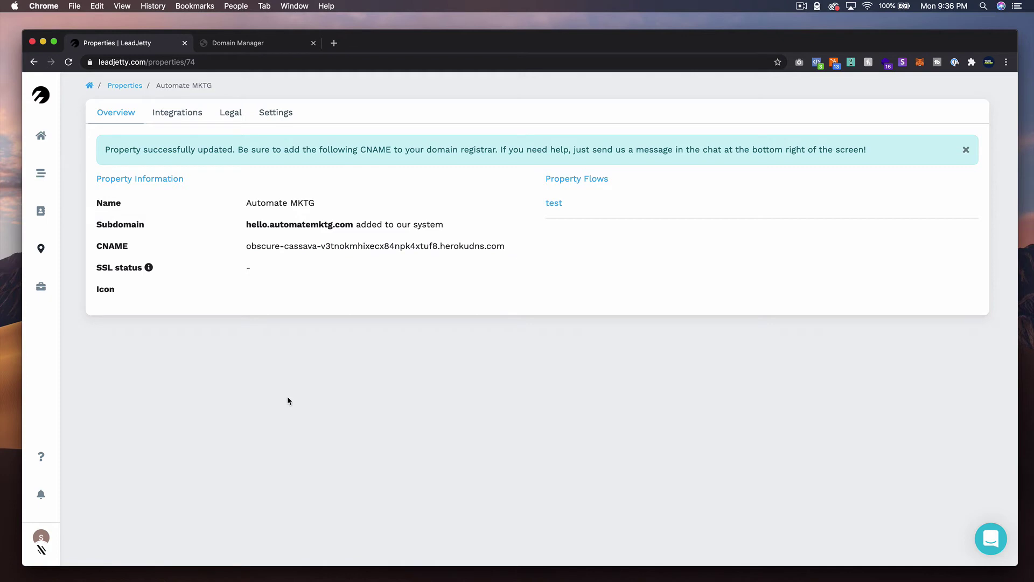
{"action": "key", "text": "super+r"}
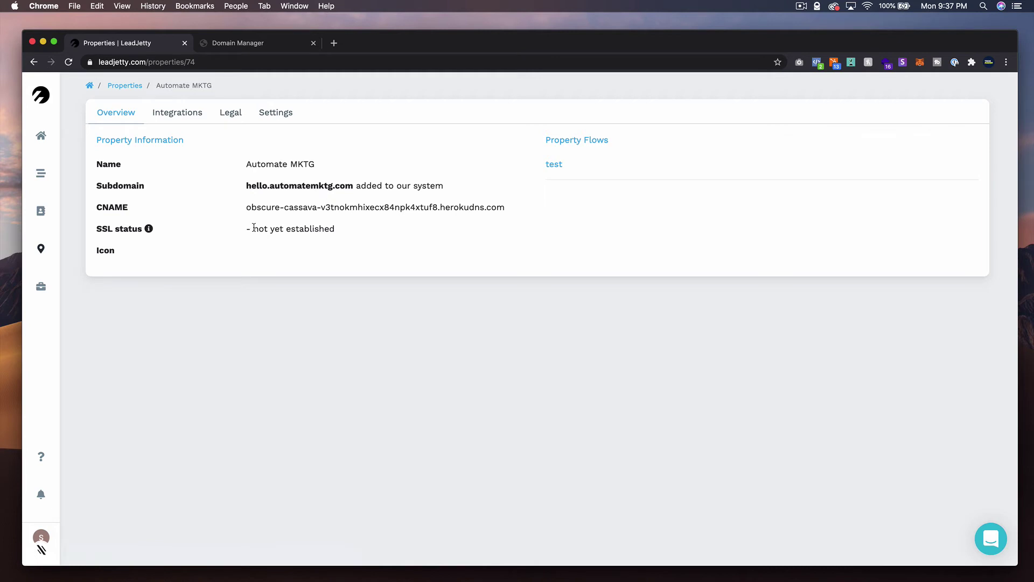
{"action": "left_click_drag", "start_coordinate": [252, 229], "coordinate": [371, 230]}
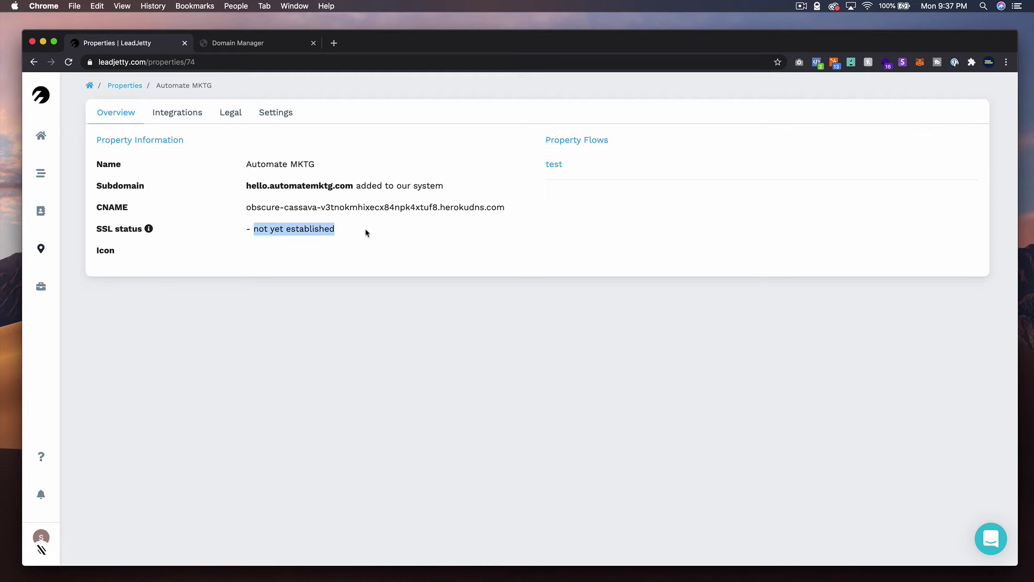
{"action": "left_click", "coordinate": [364, 239]}
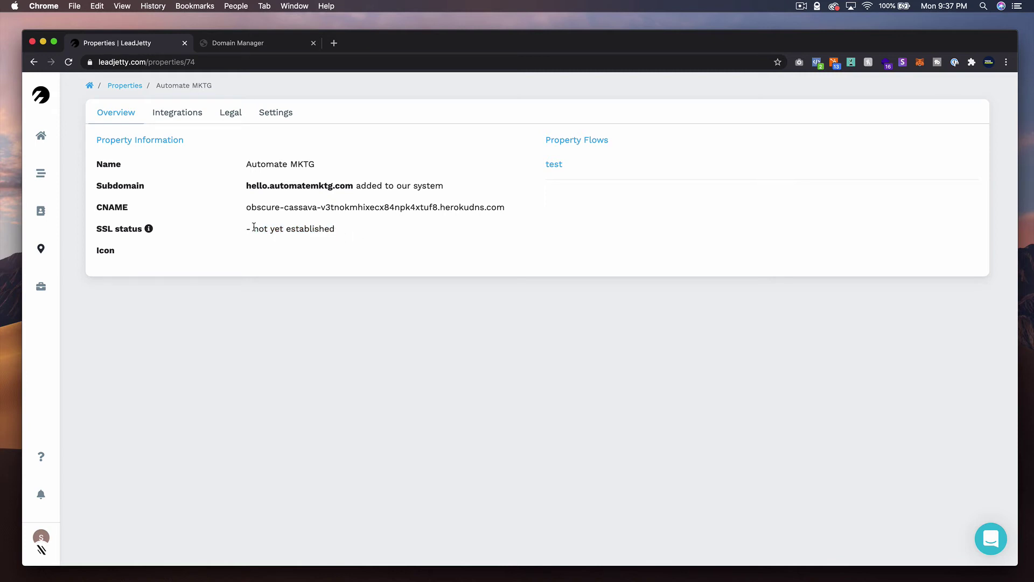
{"action": "left_click_drag", "start_coordinate": [246, 229], "coordinate": [345, 248]}
{"action": "left_click", "coordinate": [358, 273]}
- Open and close the support chat, and check the Automate MKTG property's SSL status again
{"action": "left_click", "coordinate": [990, 539]}
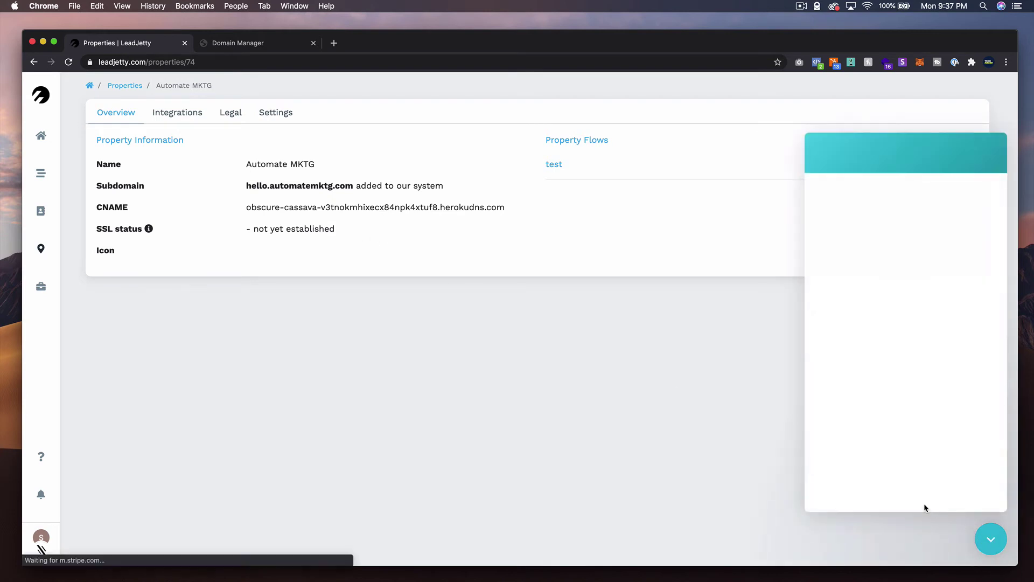
{"action": "left_click", "coordinate": [989, 529]}
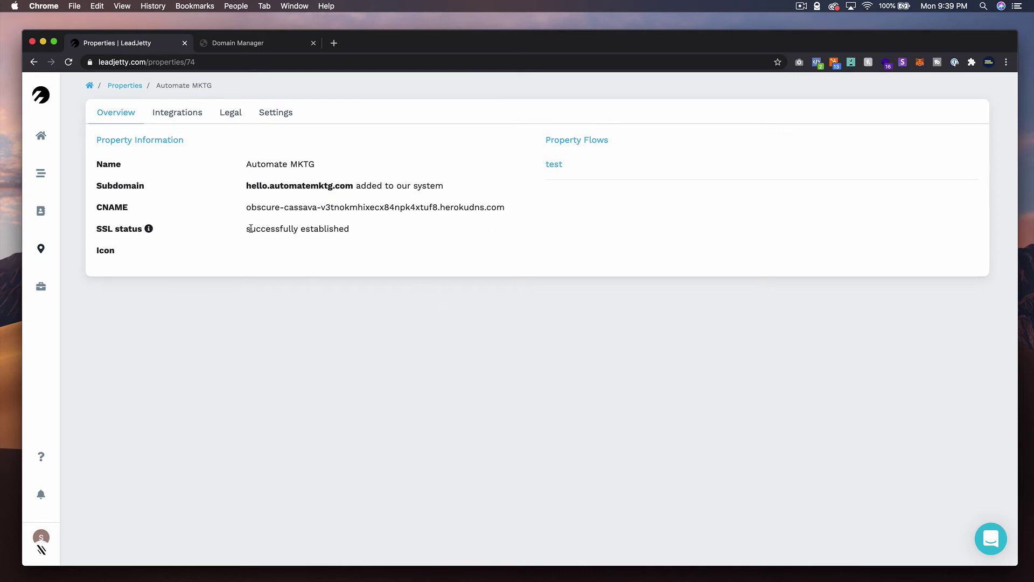
{"action": "left_click_drag", "start_coordinate": [246, 228], "coordinate": [376, 228]}
{"action": "left_click", "coordinate": [421, 315]}
- Open the property's test flow in a separate browser tab and create a variant titled a
{"action": "right_click", "coordinate": [555, 165]}
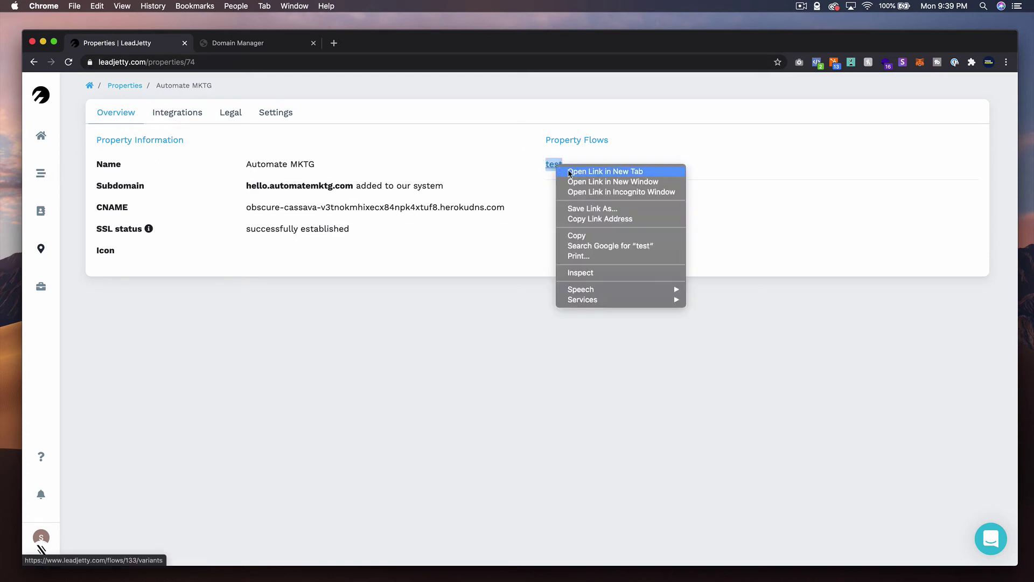
{"action": "left_click", "coordinate": [284, 45]}
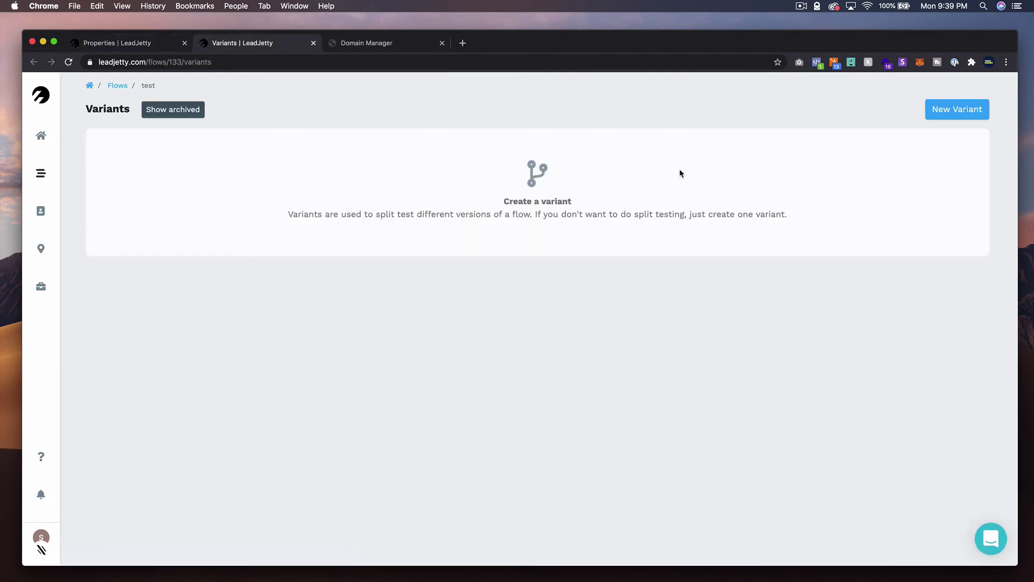
{"action": "left_click", "coordinate": [956, 110]}
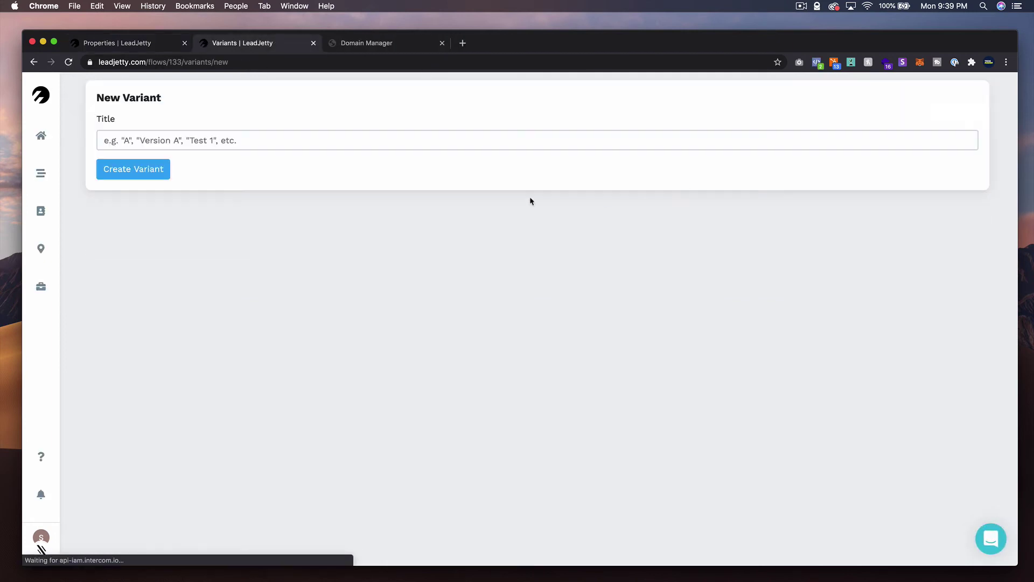
{"action": "type", "text": "a"}
{"action": "key", "text": "Return"}
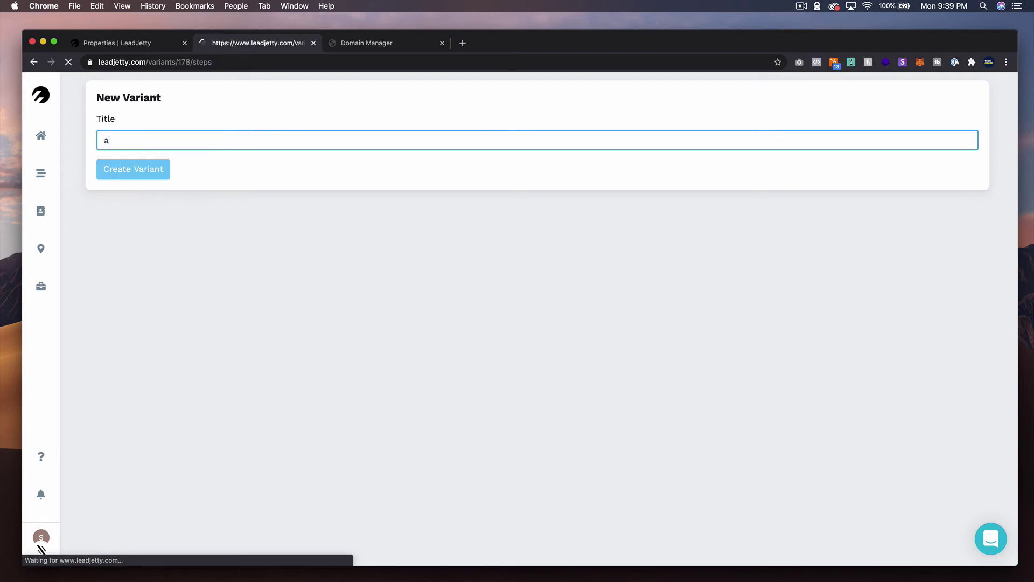
- Add a step to variant a and insert a First name element in it
{"action": "left_click", "coordinate": [943, 116]}
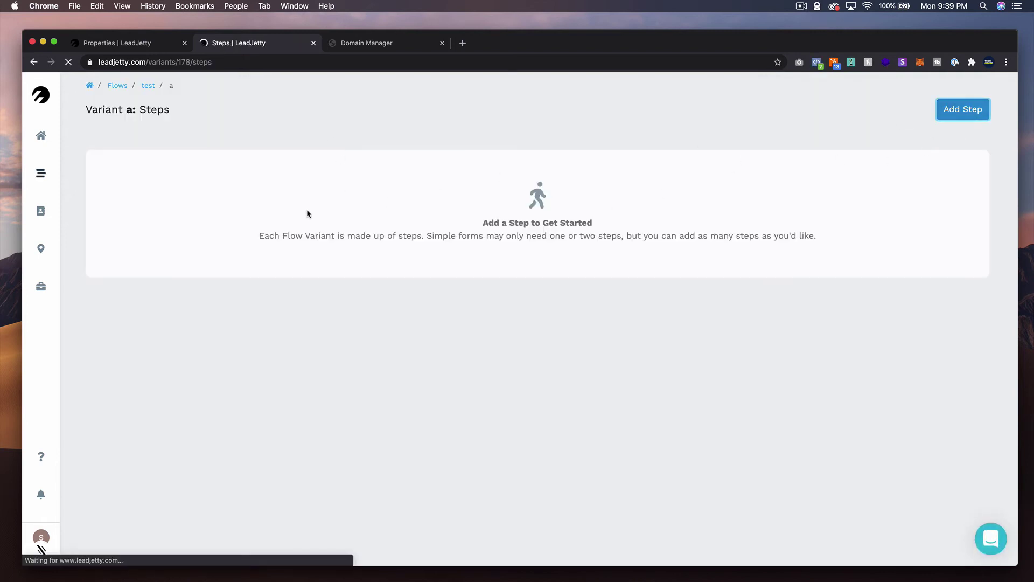
{"action": "left_click", "coordinate": [259, 185]}
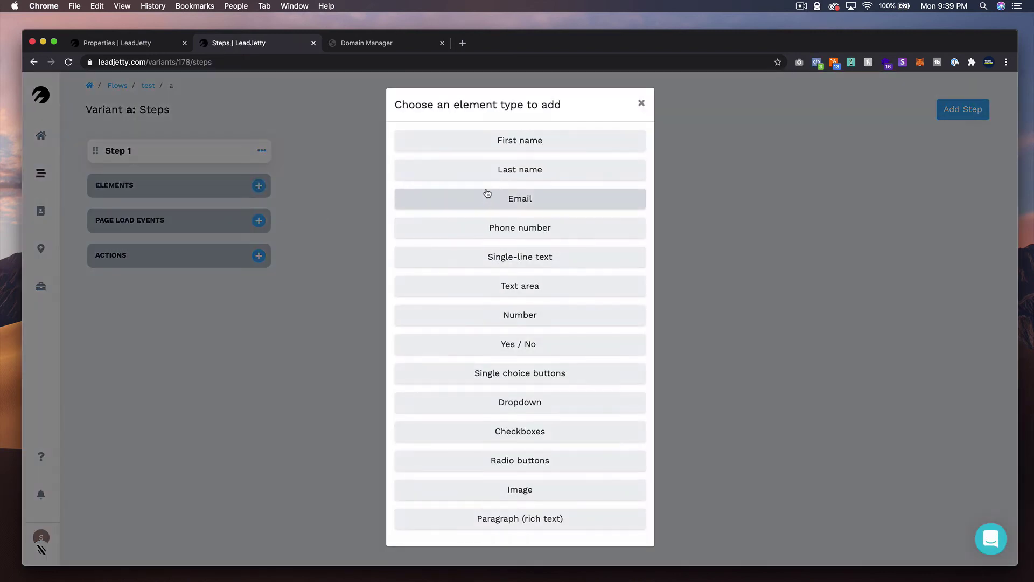
{"action": "left_click", "coordinate": [535, 145]}
- Go back to the flows list and filter it by the Automate MKTG property
{"action": "left_click", "coordinate": [144, 86]}
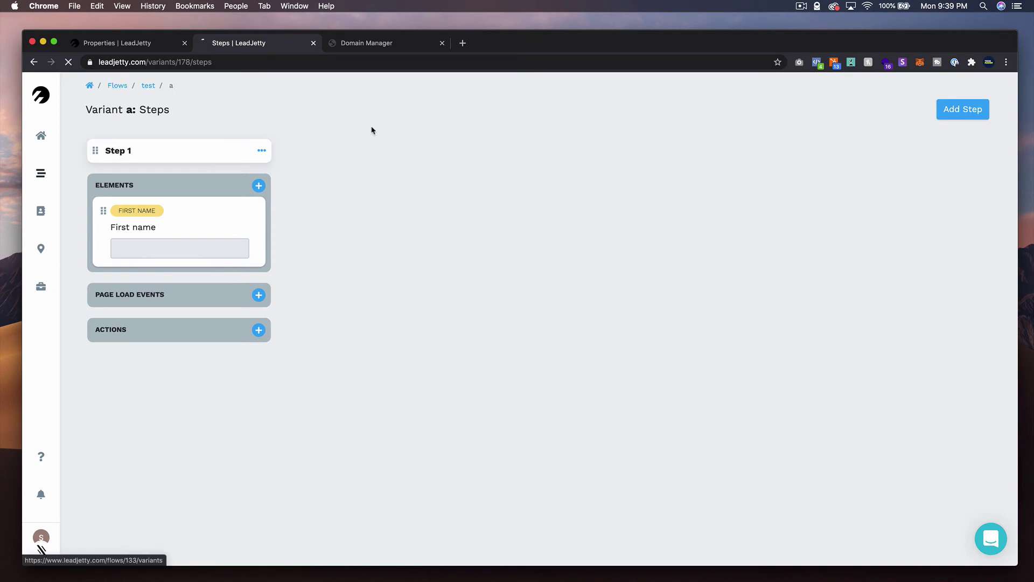
{"action": "left_click", "coordinate": [117, 85]}
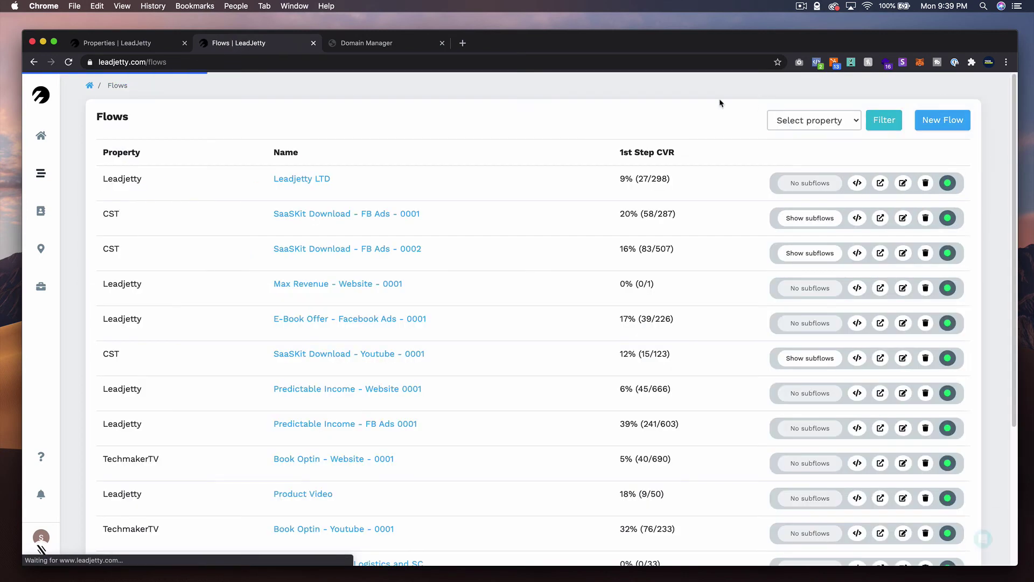
{"action": "left_click", "coordinate": [832, 119]}
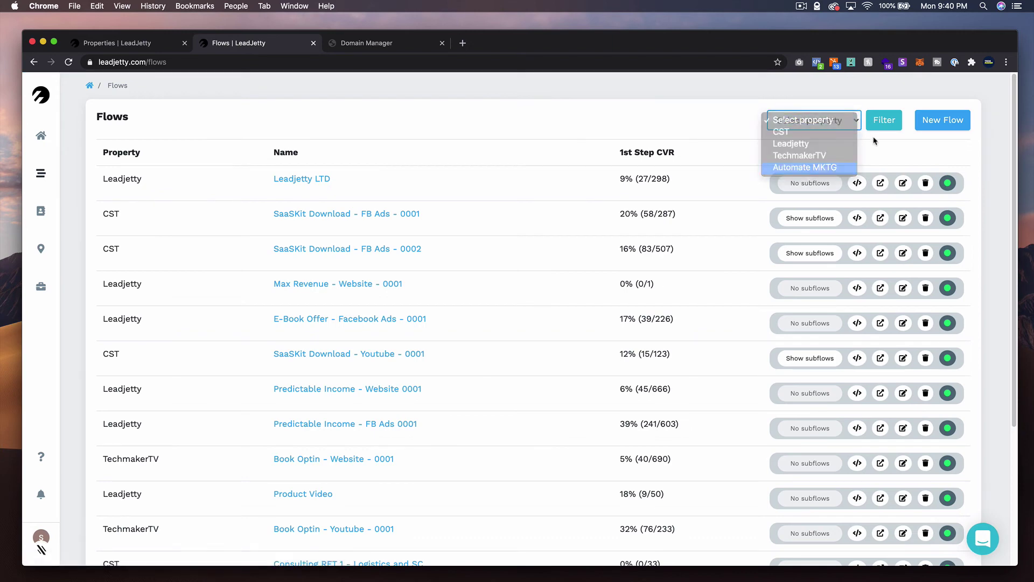
{"action": "left_click", "coordinate": [839, 168]}
{"action": "left_click", "coordinate": [883, 120]}
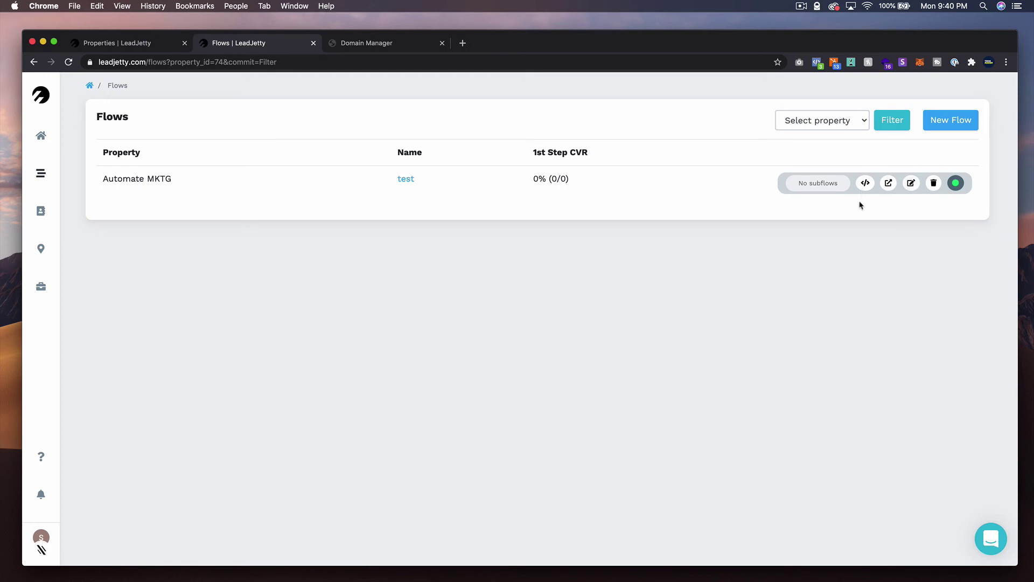
- Open the test flow's live page in a separate browser tab and inspect the site's connection security details
{"action": "right_click", "coordinate": [888, 184]}
{"action": "left_click", "coordinate": [934, 188]}
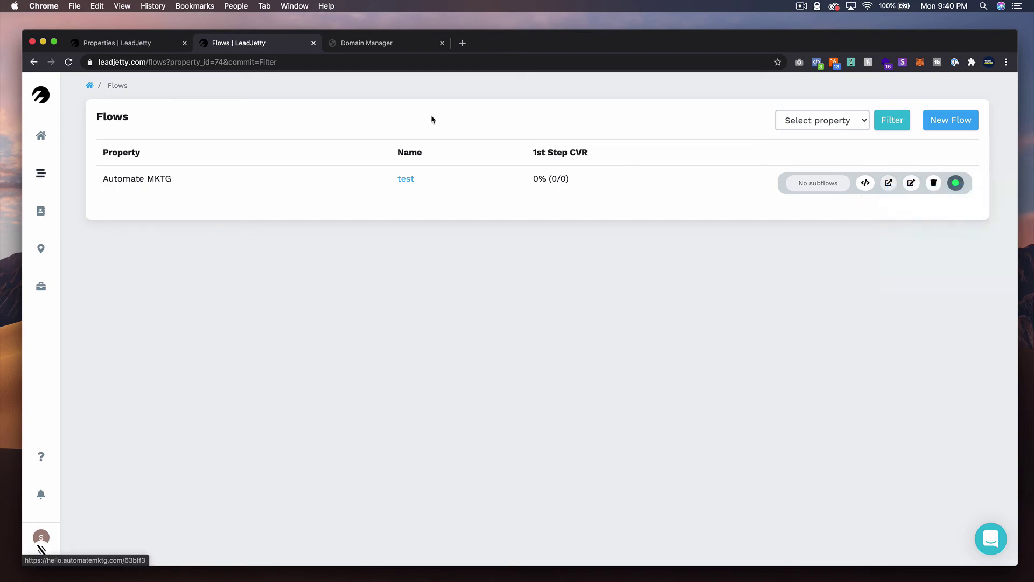
{"action": "left_click", "coordinate": [371, 43]}
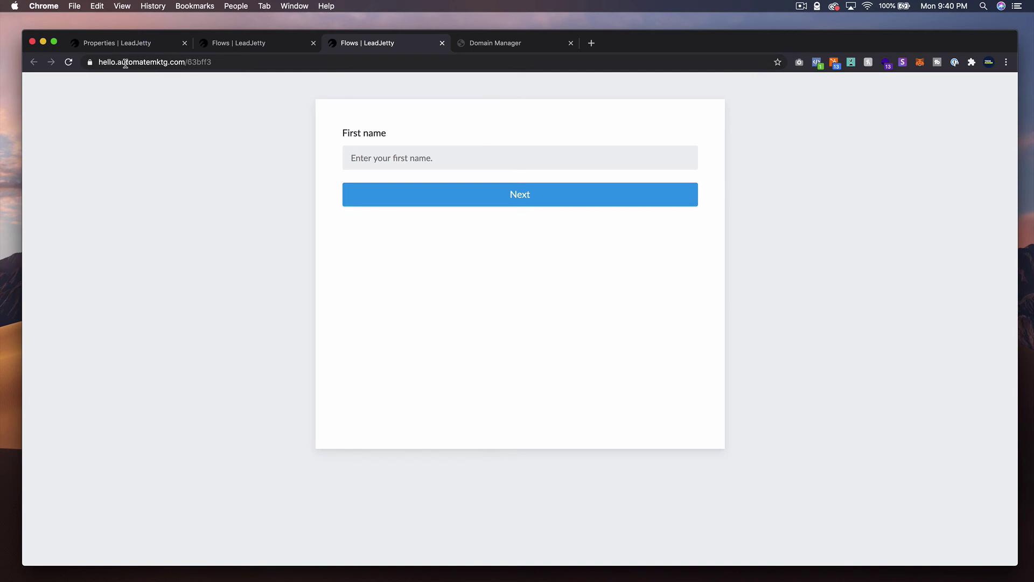
{"action": "left_click", "coordinate": [90, 62]}
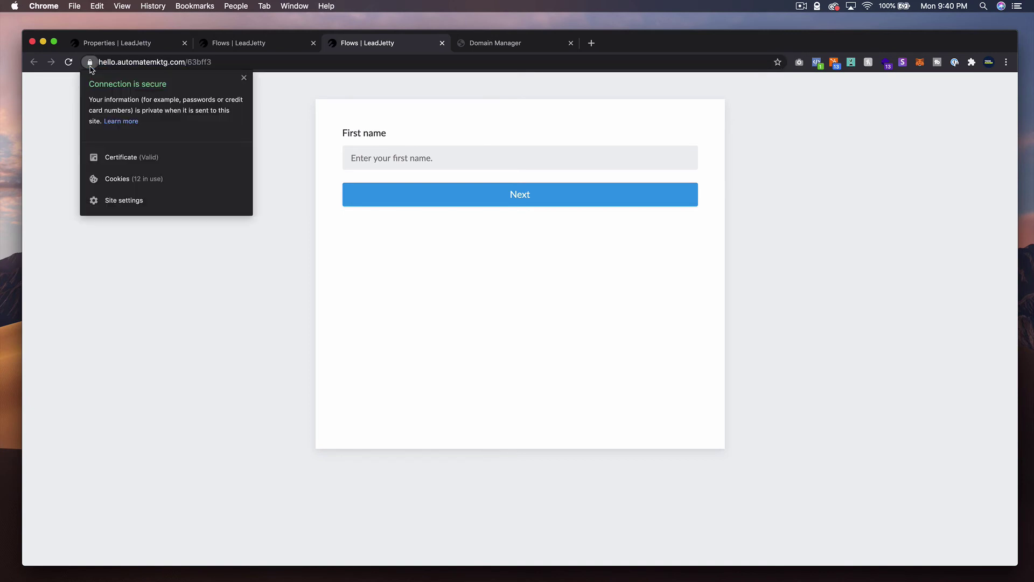
{"action": "left_click", "coordinate": [305, 179]}
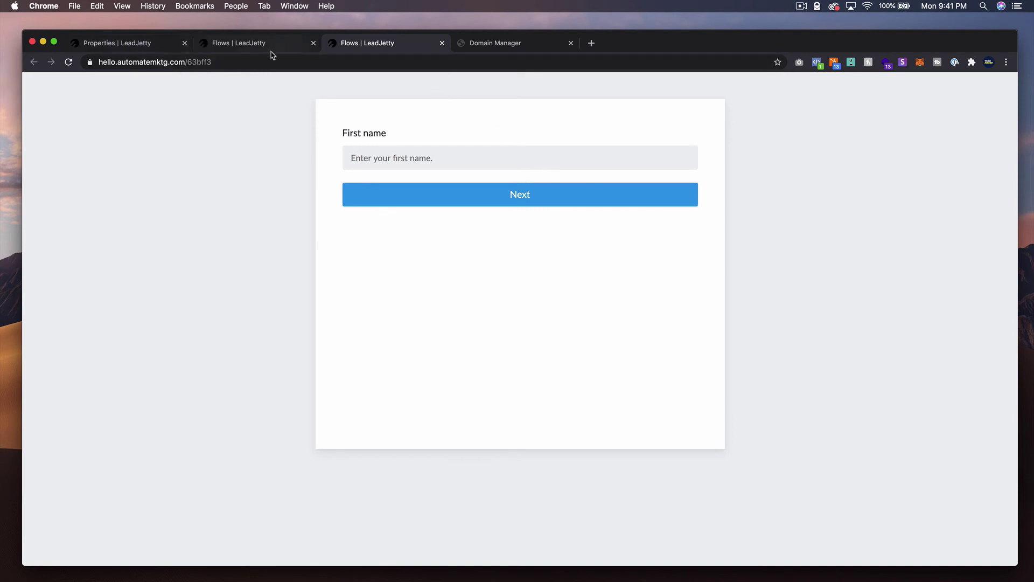
- Close the live form and flows browser tabs, and open the Automate MKTG property's legal settings
{"action": "left_click", "coordinate": [442, 43]}
{"action": "left_click", "coordinate": [313, 44]}
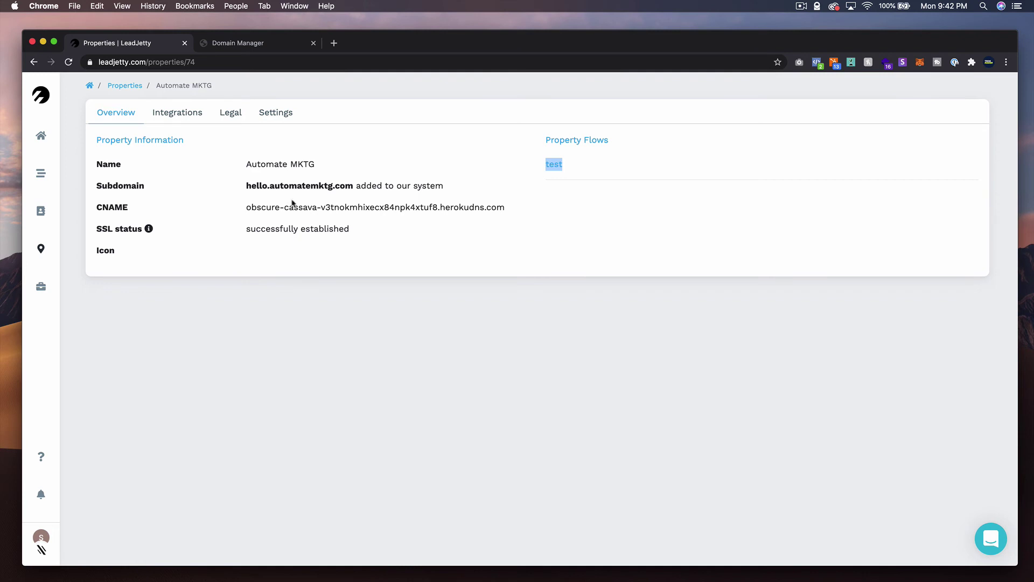
{"action": "left_click", "coordinate": [366, 306]}
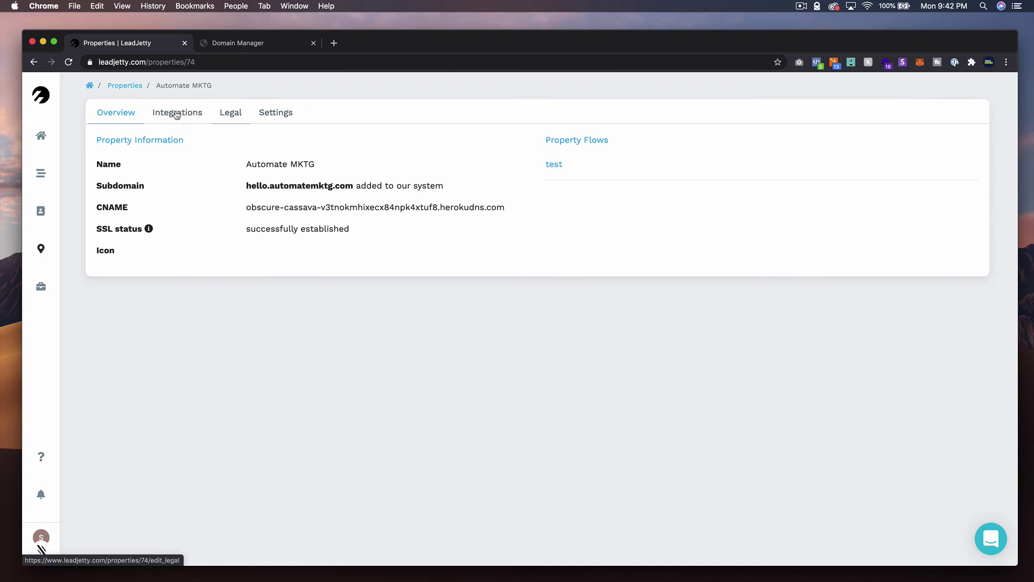
{"action": "left_click", "coordinate": [240, 118]}
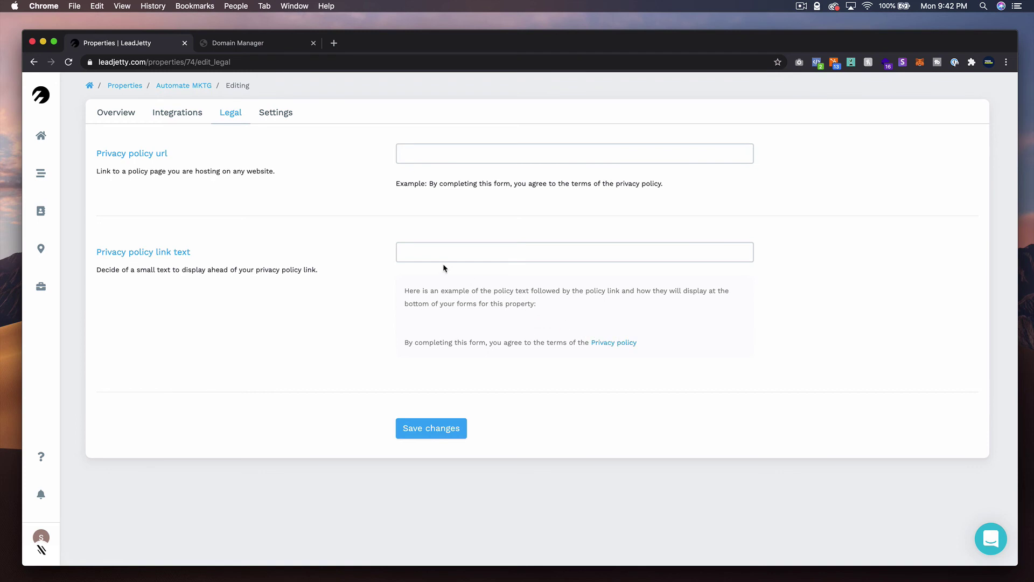
- Review the Automate MKTG property's privacy policy fields and its available integrations, from ConvertKit and Mailchimp through Stripe and Encharge
{"action": "left_click", "coordinate": [170, 123]}
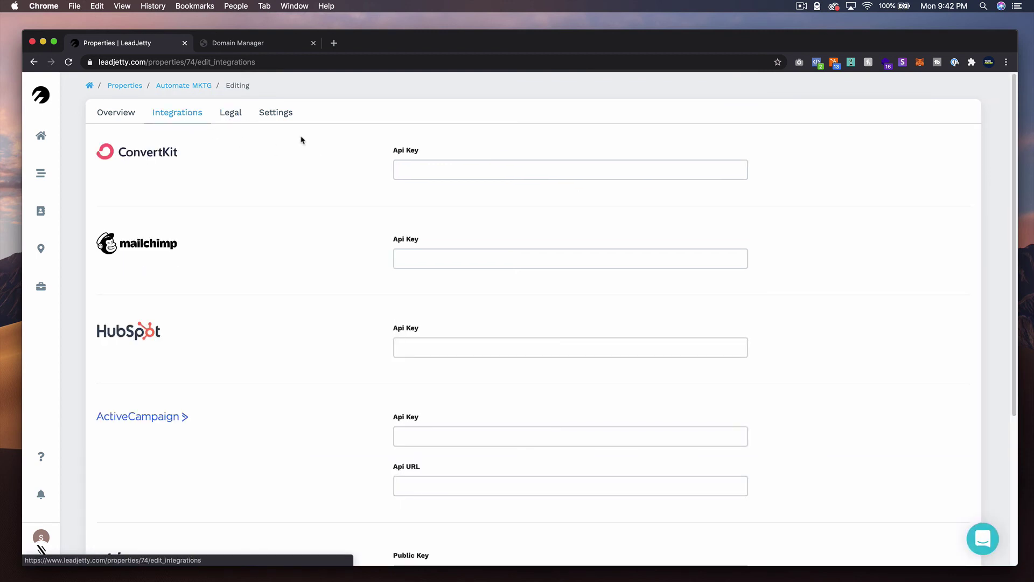
{"action": "left_click", "coordinate": [234, 116]}
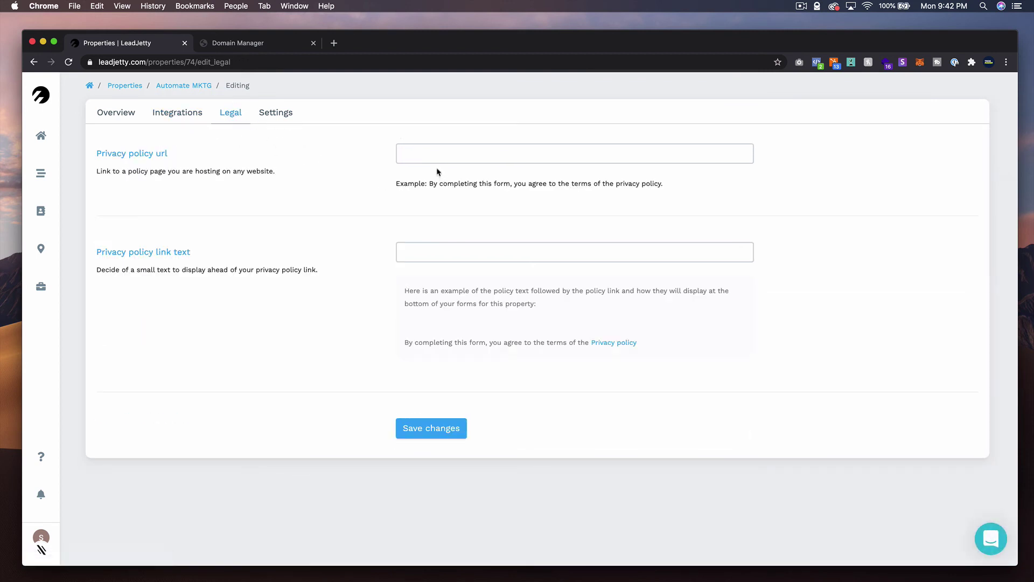
{"action": "left_click", "coordinate": [180, 114]}
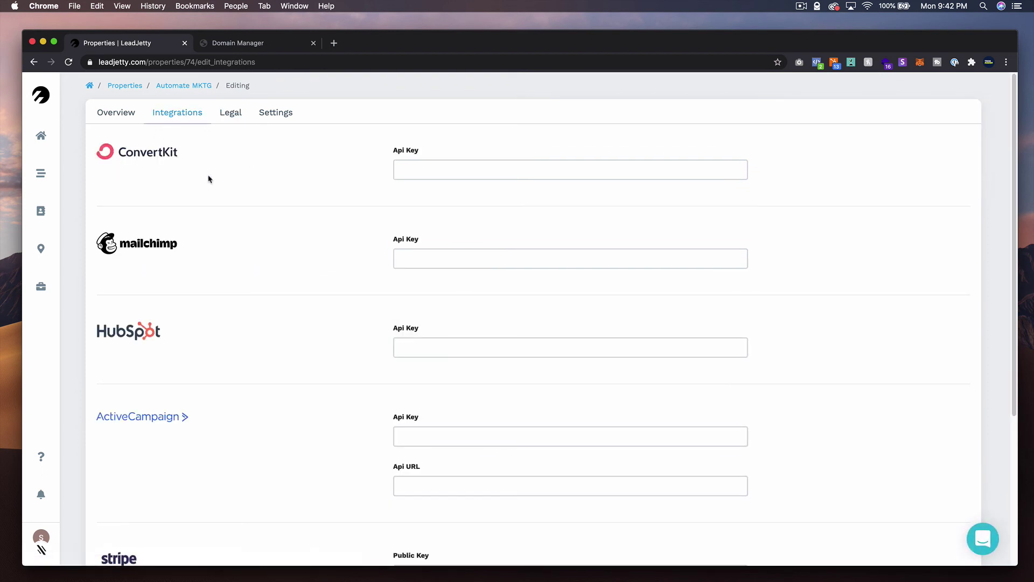
{"action": "scroll", "coordinate": [230, 187], "scroll_direction": "down", "scroll_amount": 5}
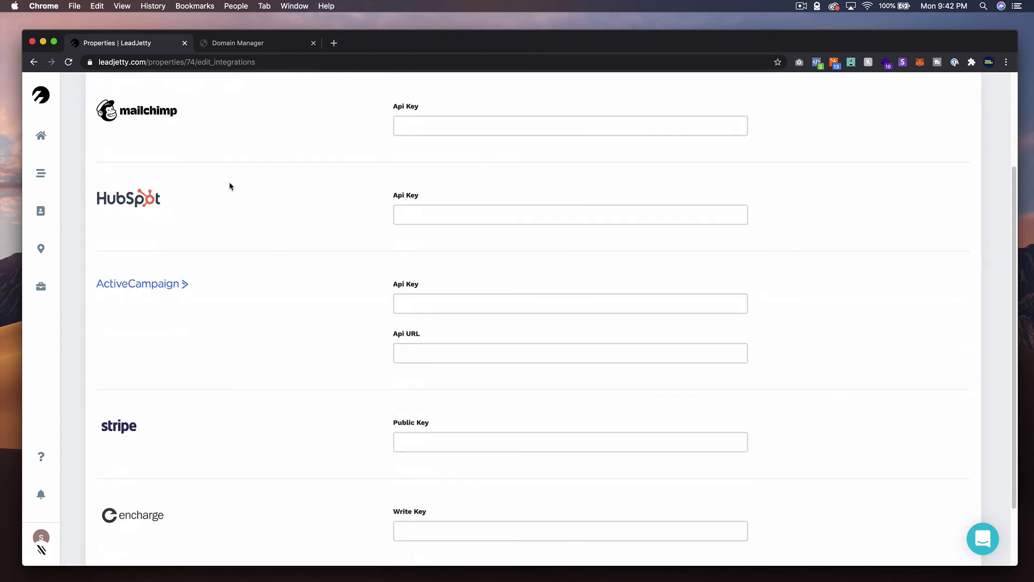
{"action": "scroll", "coordinate": [229, 187], "scroll_direction": "up", "scroll_amount": 5}
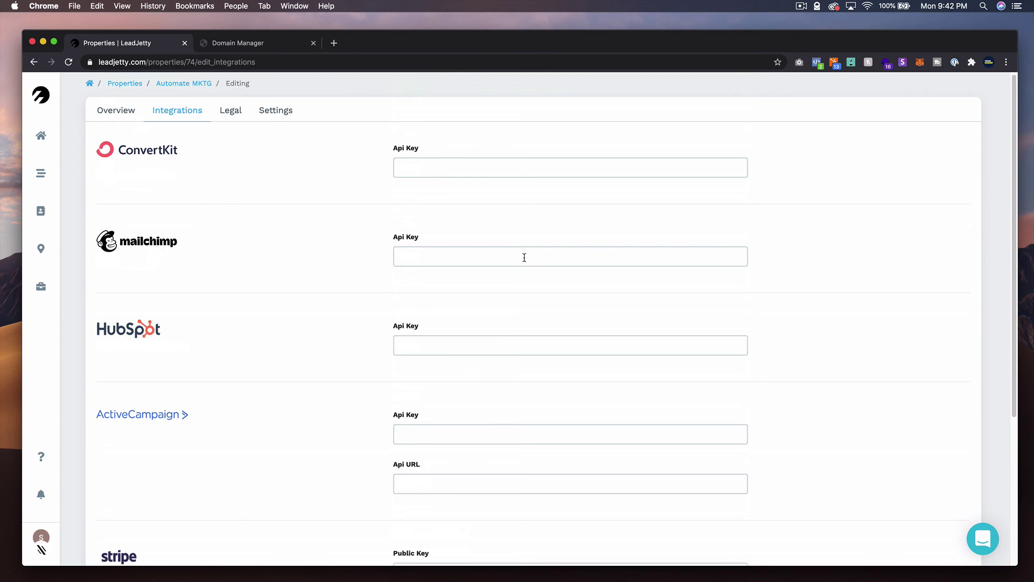
{"action": "scroll", "coordinate": [522, 259], "scroll_direction": "down", "scroll_amount": 3}
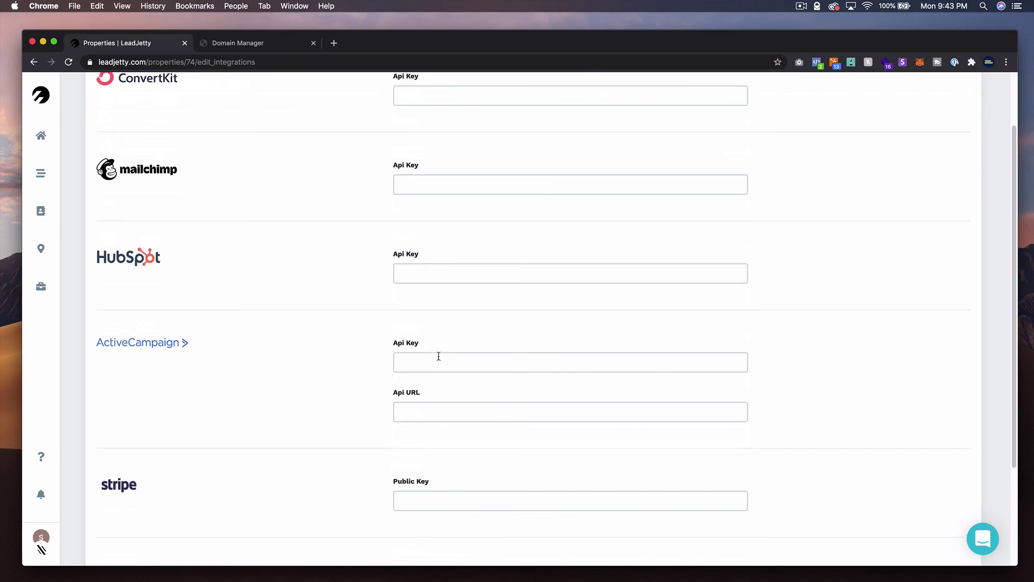
{"action": "scroll", "coordinate": [438, 355], "scroll_direction": "up", "scroll_amount": 3}
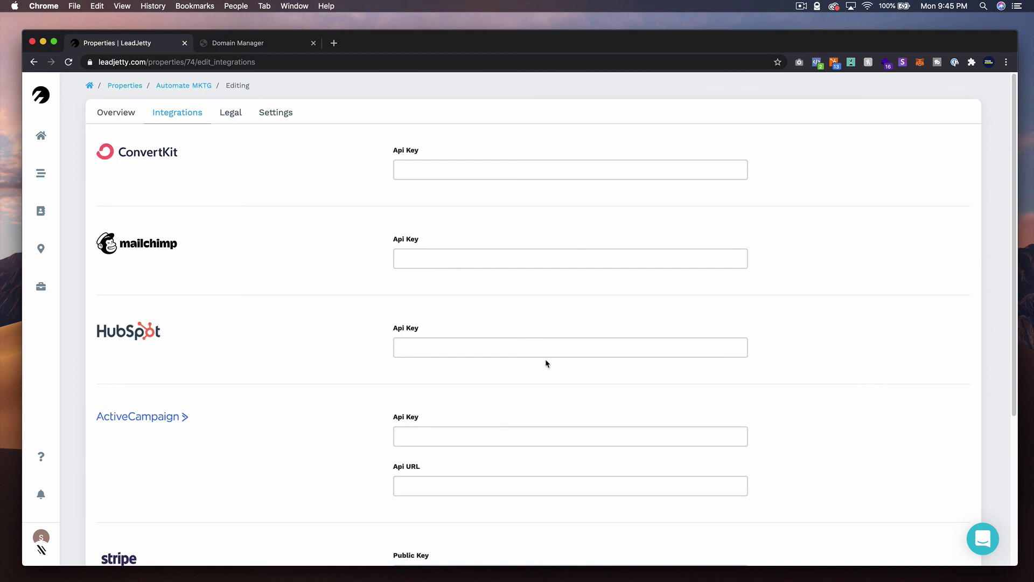
{"action": "scroll", "coordinate": [595, 346], "scroll_direction": "down", "scroll_amount": 3}
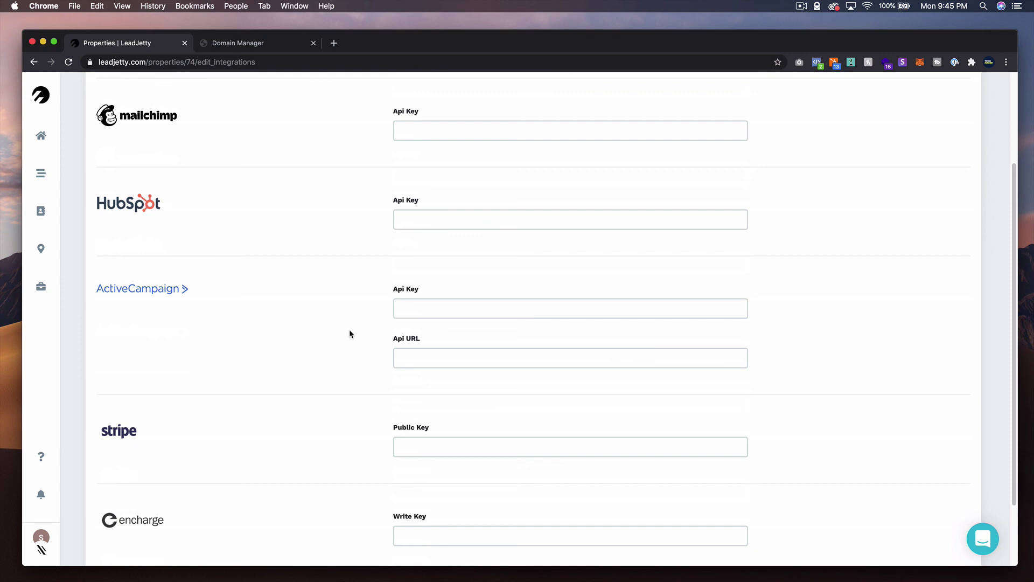
{"action": "scroll", "coordinate": [350, 334], "scroll_direction": "up", "scroll_amount": 2}
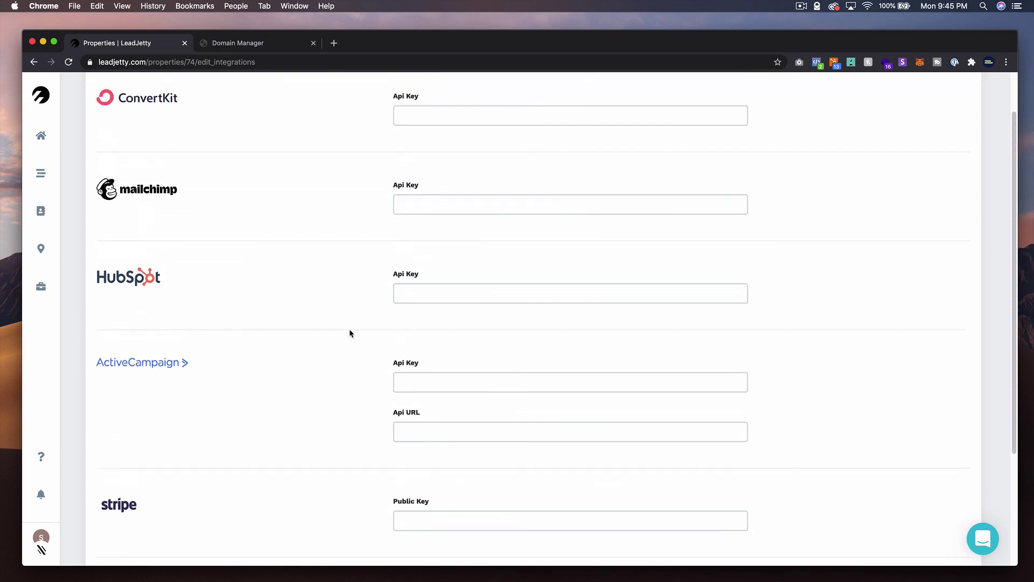
{"action": "scroll", "coordinate": [350, 334], "scroll_direction": "up", "scroll_amount": 2}
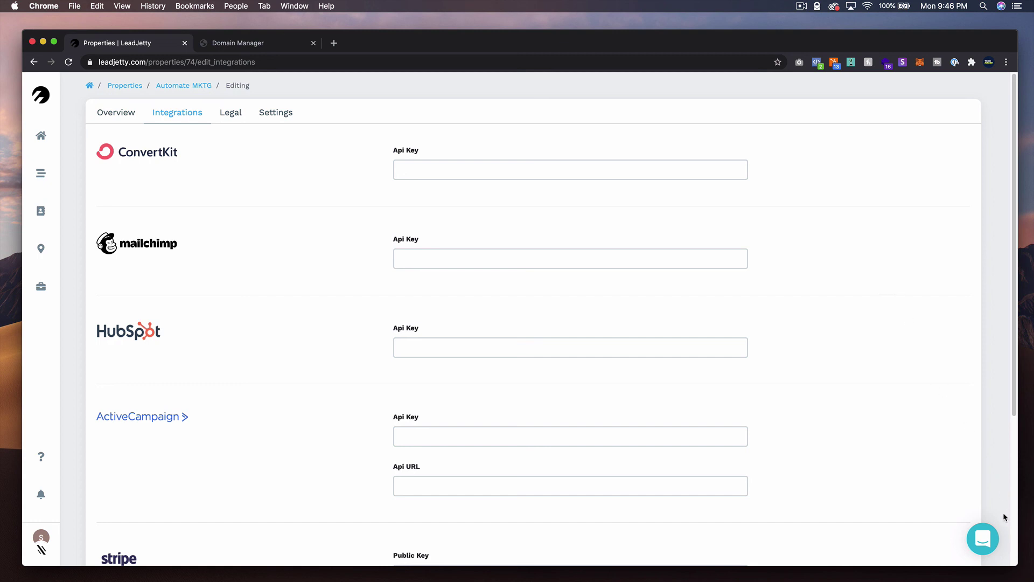
- Open the LeadJetty support messenger to view its contact and feedback options, and close it again
{"action": "left_click", "coordinate": [990, 537]}
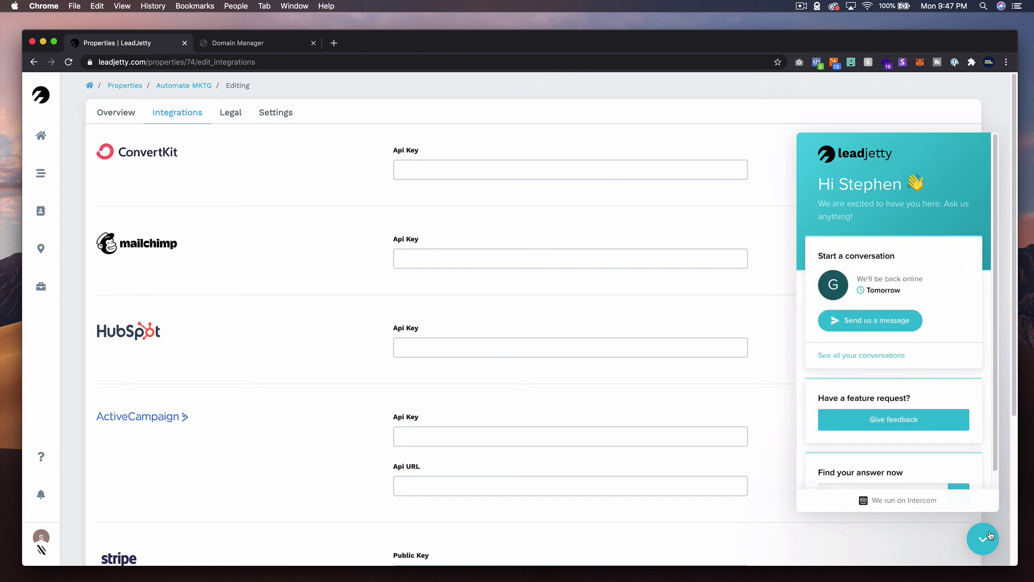
{"action": "left_click", "coordinate": [990, 537]}
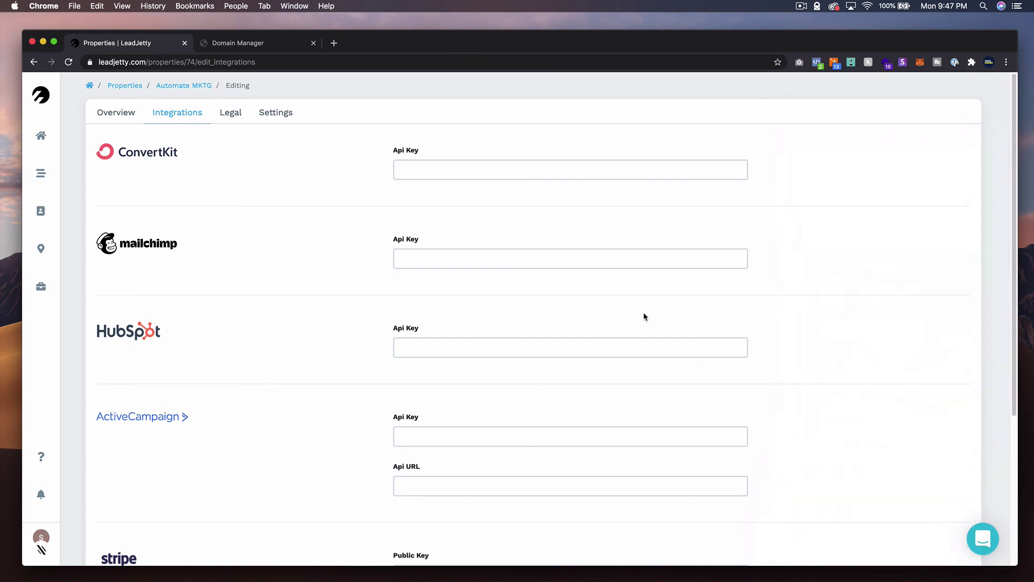